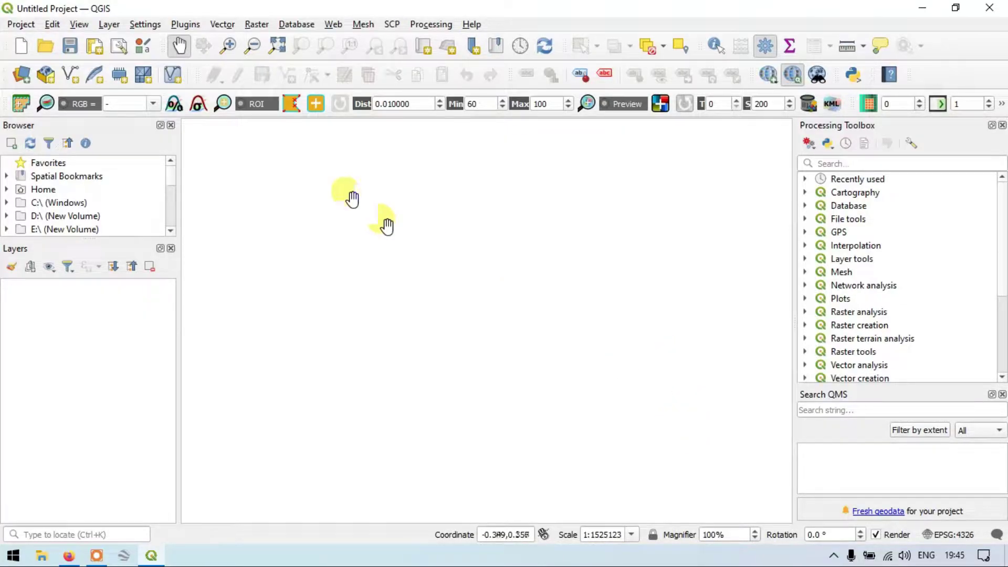
- Show the Layer > Create Layer submenu with New Temporary Scratch Layer
{"action": "left_click", "coordinate": [118, 24]}
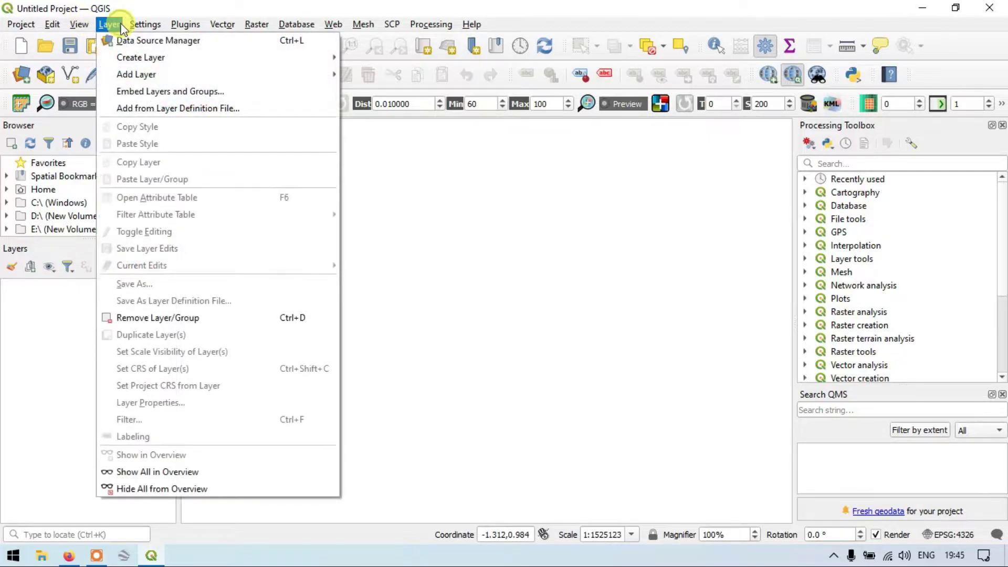
{"action": "mouse_move", "coordinate": [144, 55]}
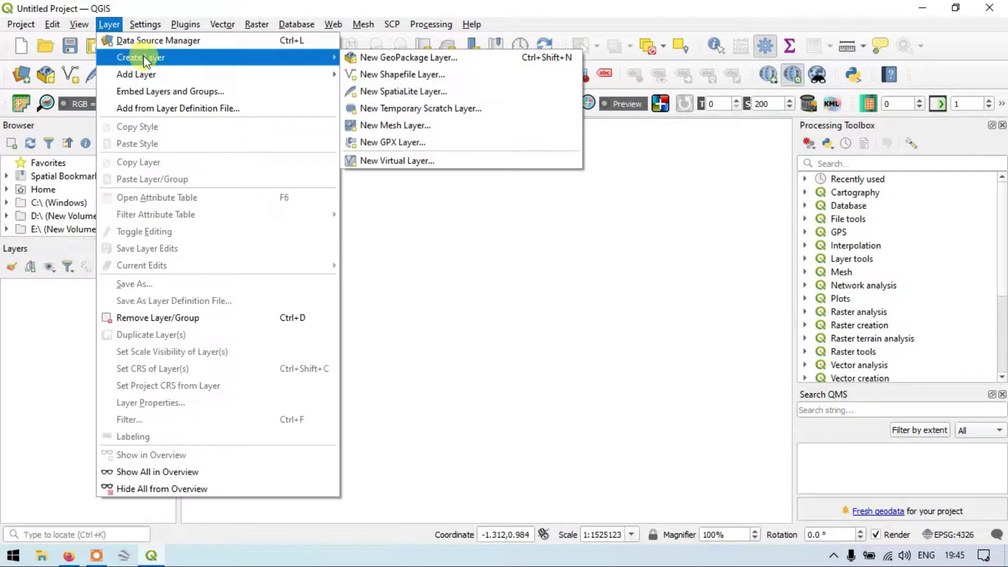
- Start a new temporary scratch layer named Line with LineString geometry
{"action": "left_click", "coordinate": [377, 111]}
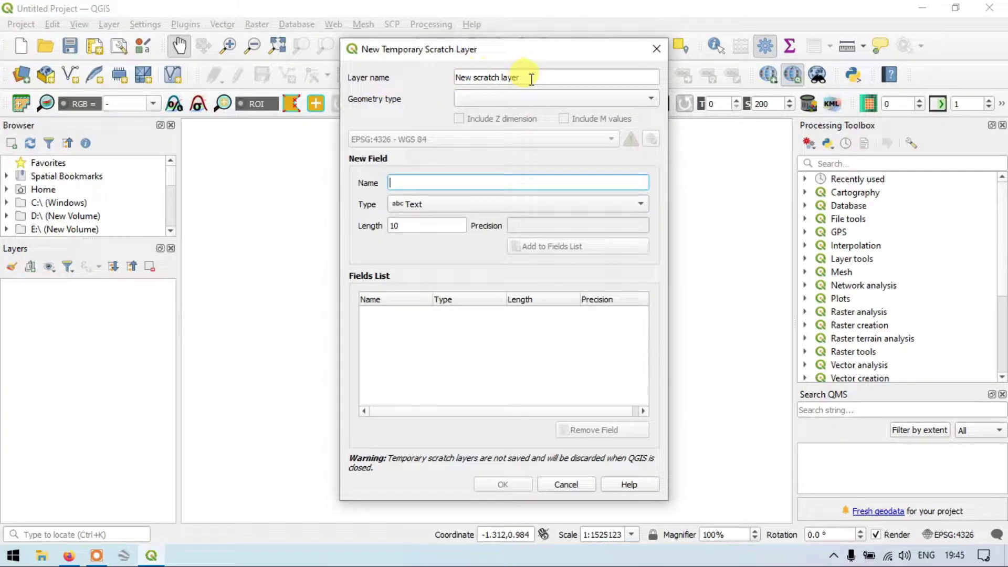
{"action": "left_click_drag", "start_coordinate": [526, 78], "coordinate": [431, 89]}
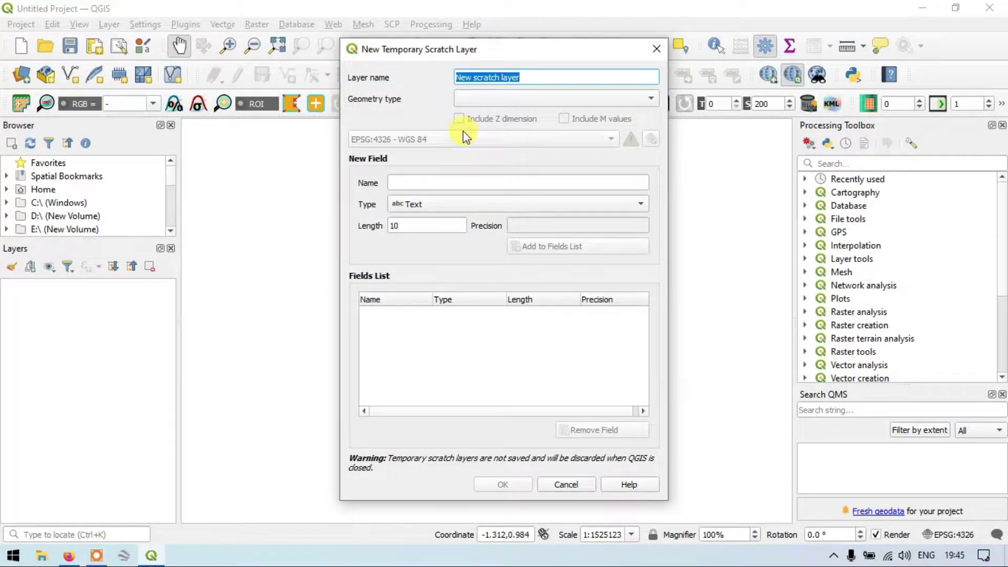
{"action": "key", "text": "BackSpace"}
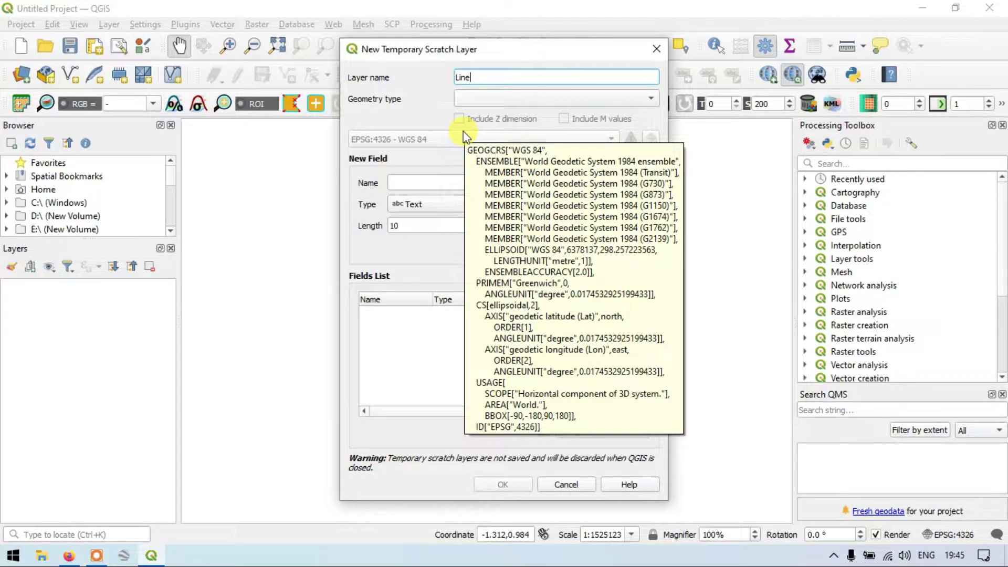
{"action": "left_click", "coordinate": [487, 99]}
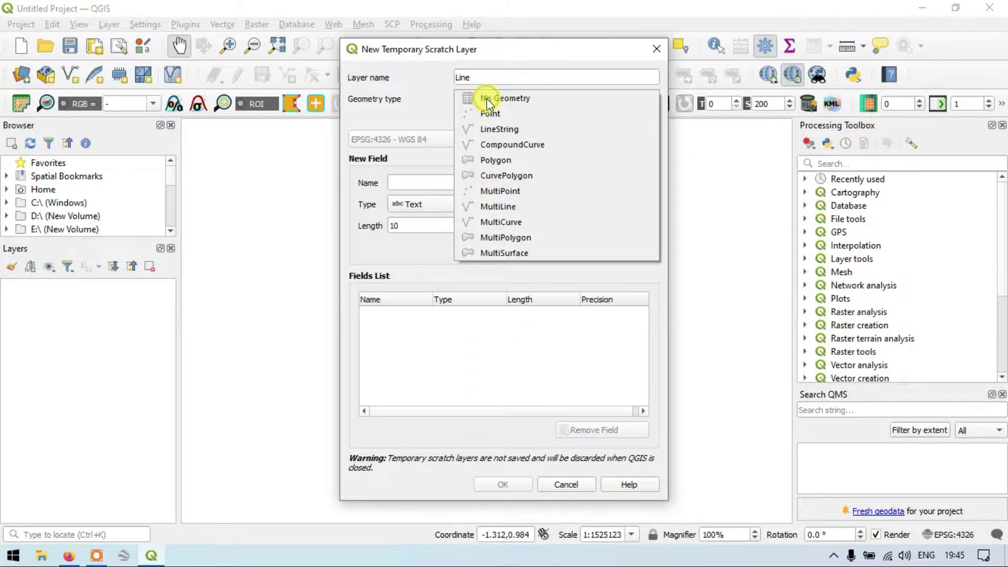
{"action": "left_click", "coordinate": [521, 129]}
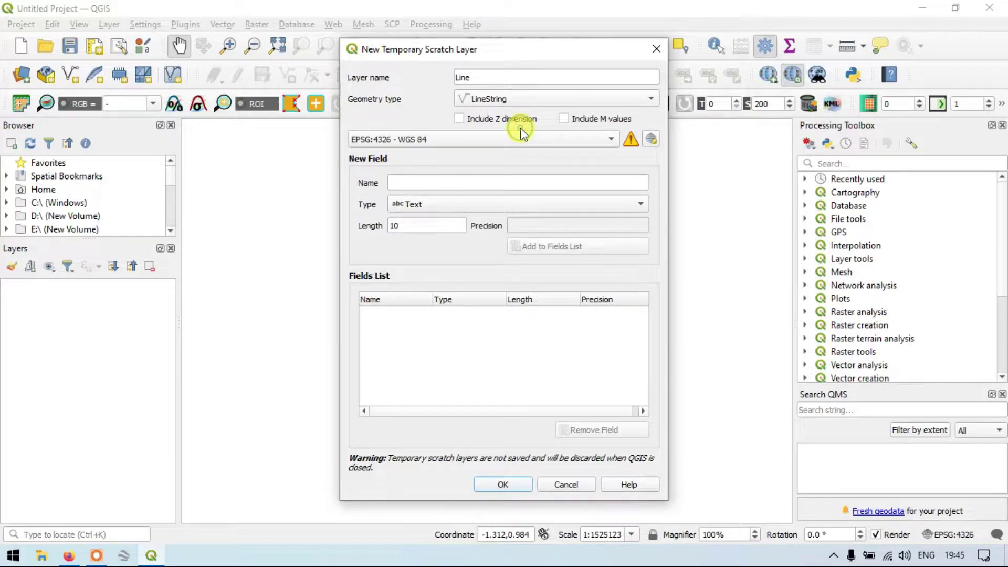
- Set the layer's CRS to EPSG:4326 - WGS 84 and create it
{"action": "left_click", "coordinate": [490, 138]}
{"action": "left_click", "coordinate": [449, 151]}
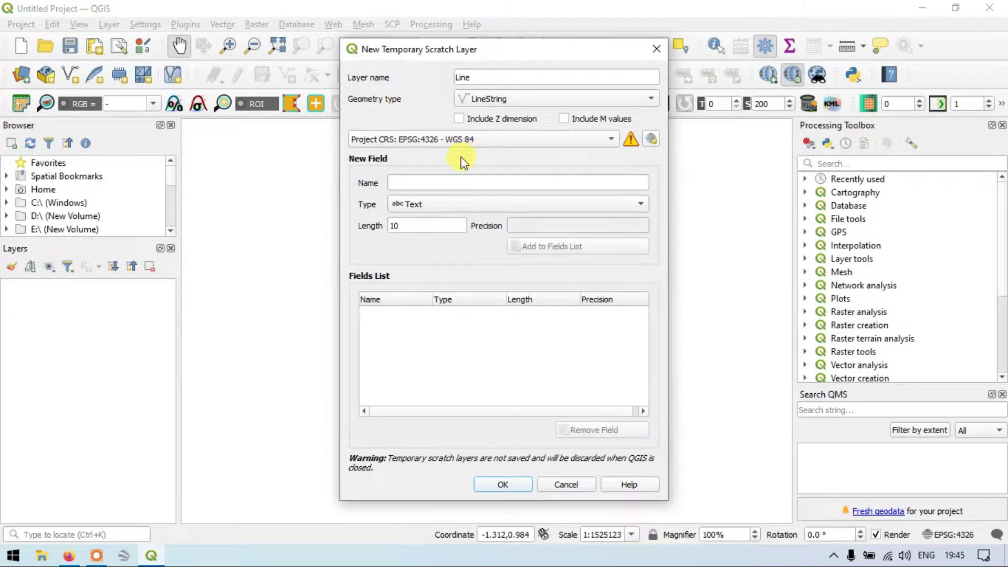
{"action": "left_click", "coordinate": [652, 140]}
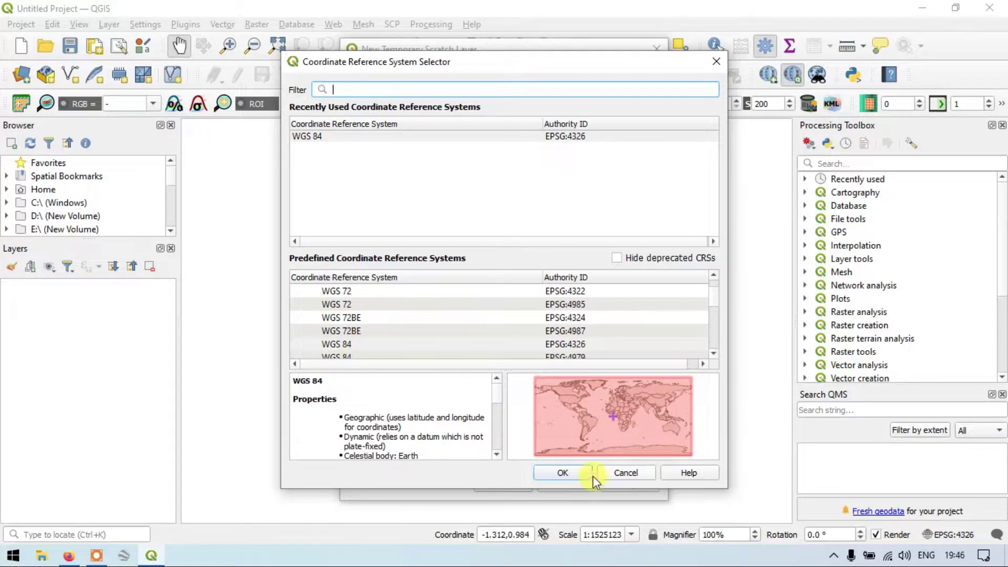
{"action": "left_click", "coordinate": [559, 476]}
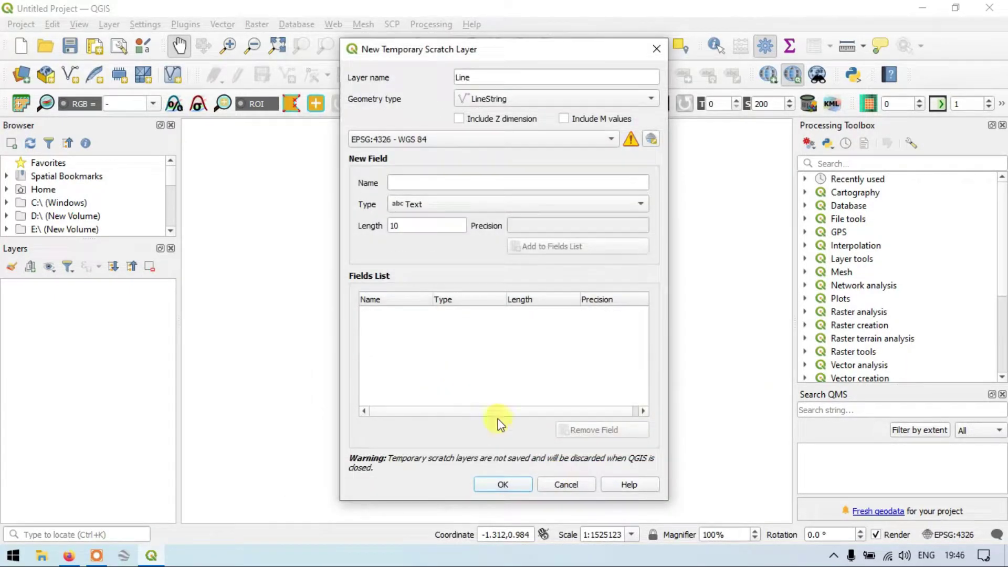
{"action": "left_click", "coordinate": [505, 483]}
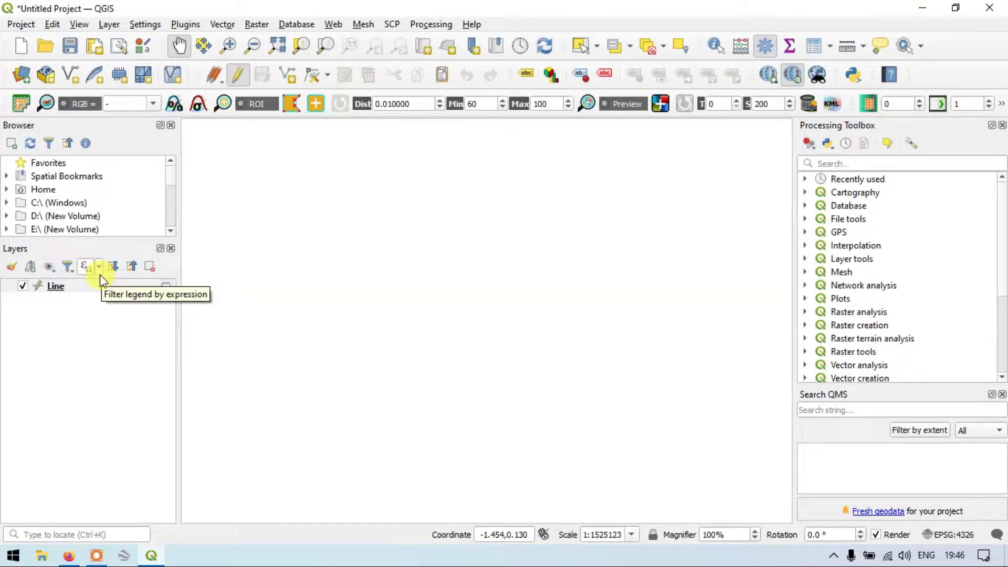
- Toggle editing back on for the Line layer, make it active, and select Add Line Feature
{"action": "left_click", "coordinate": [233, 77]}
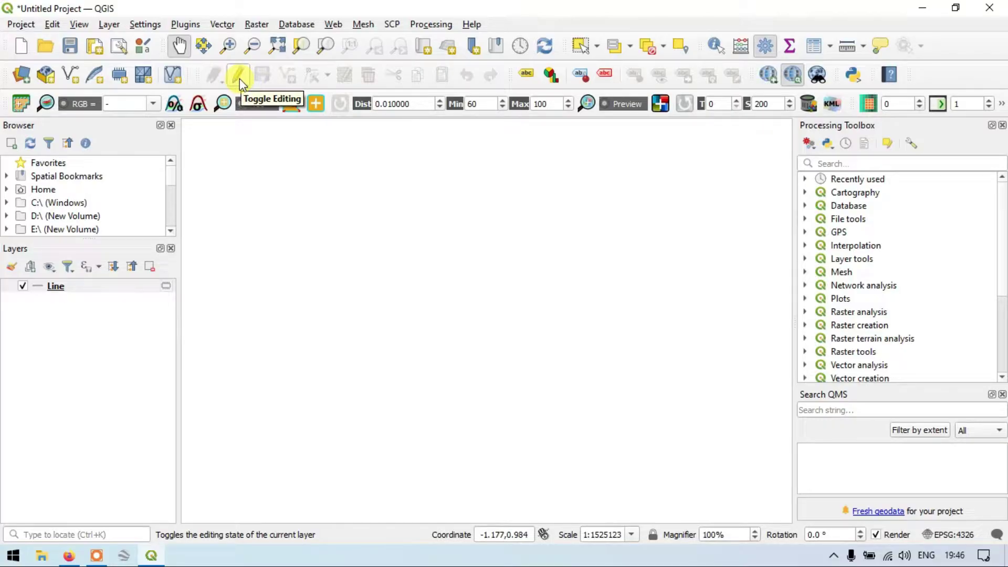
{"action": "left_click", "coordinate": [239, 78]}
{"action": "left_click", "coordinate": [62, 288]}
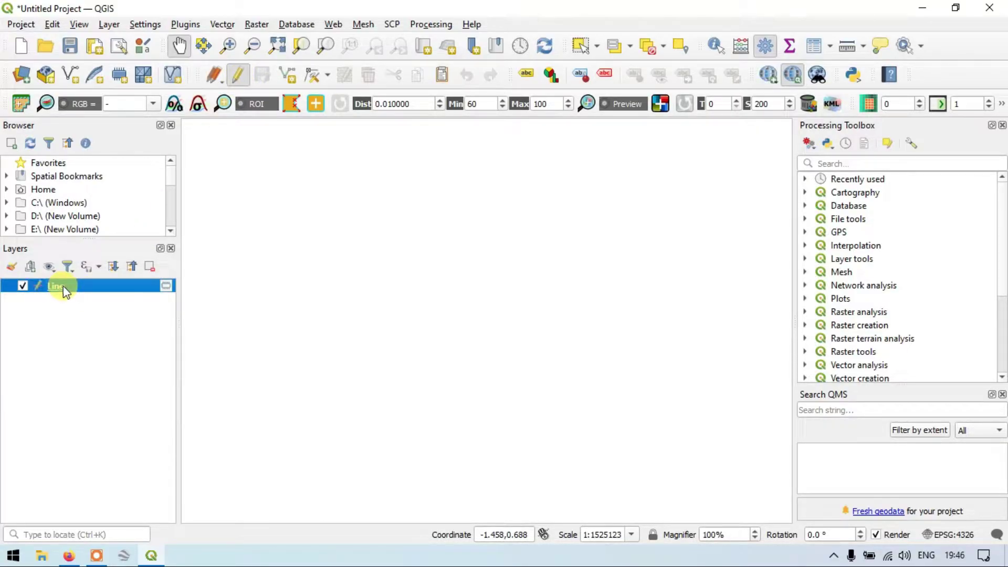
{"action": "left_click", "coordinate": [290, 72]}
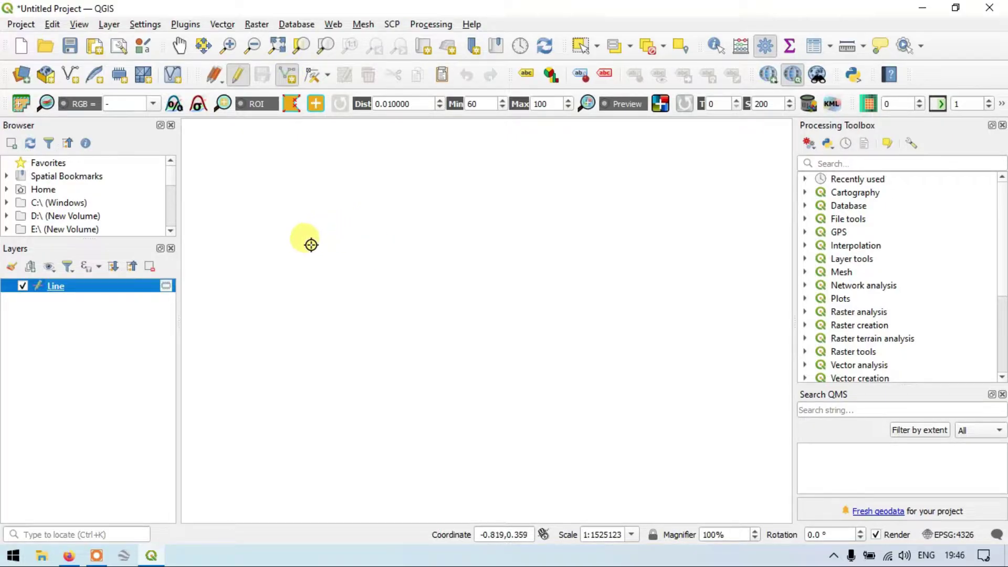
- Draw a two-point horizontal line across the top of the map
{"action": "left_click", "coordinate": [317, 212]}
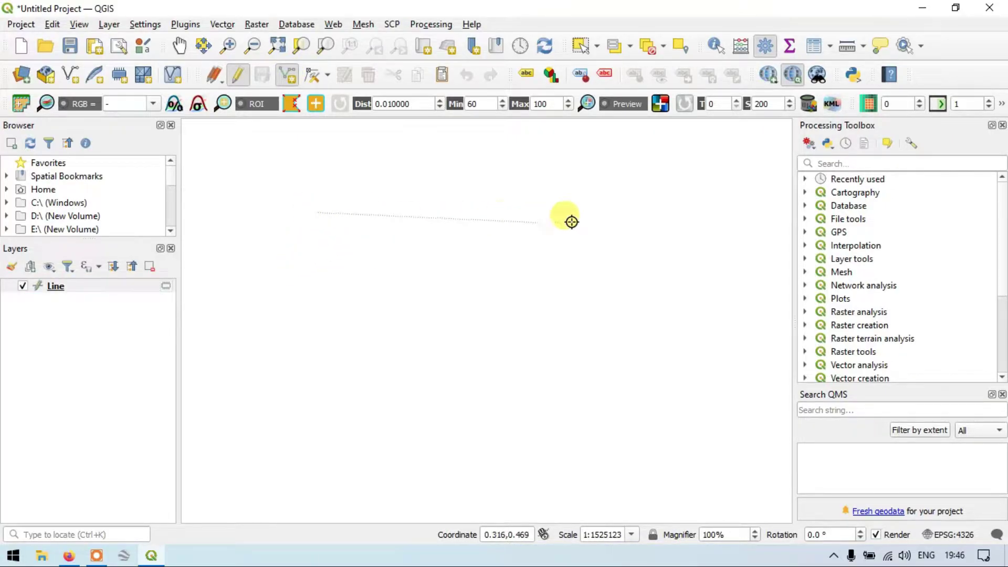
{"action": "left_click", "coordinate": [698, 215]}
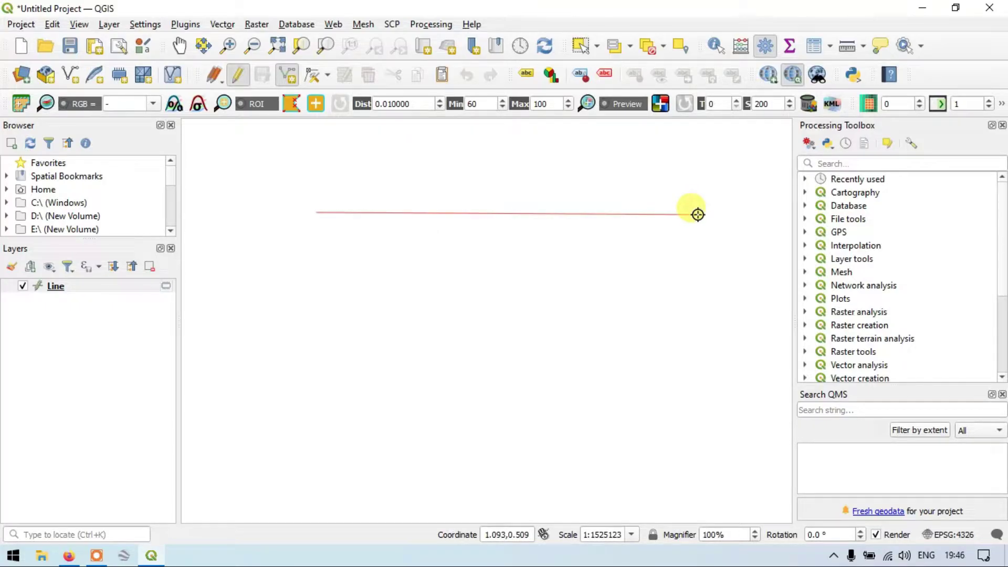
{"action": "right_click", "coordinate": [701, 214]}
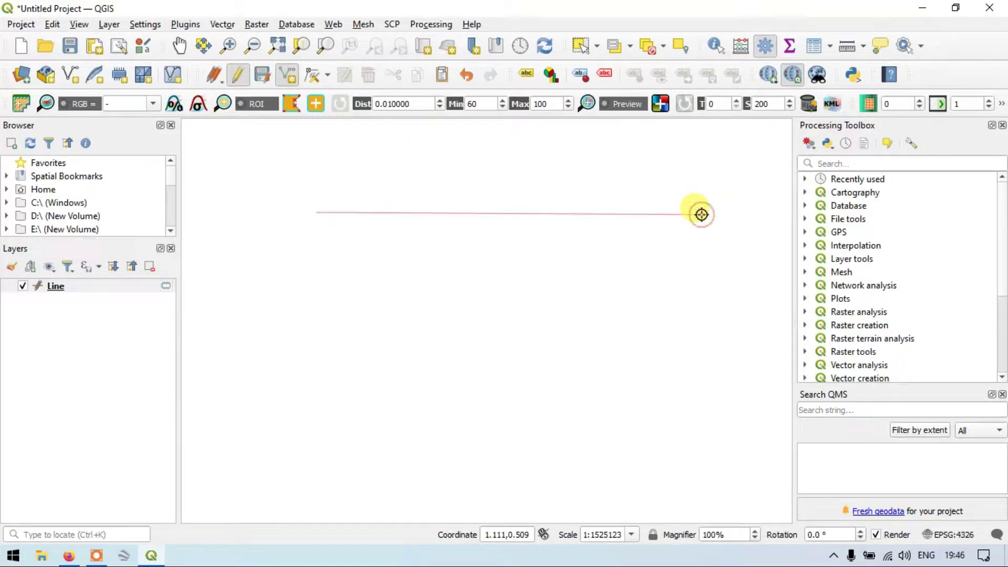
- Discard a stray one-point line, then draw a vertical line down the left side
{"action": "left_click", "coordinate": [278, 211]}
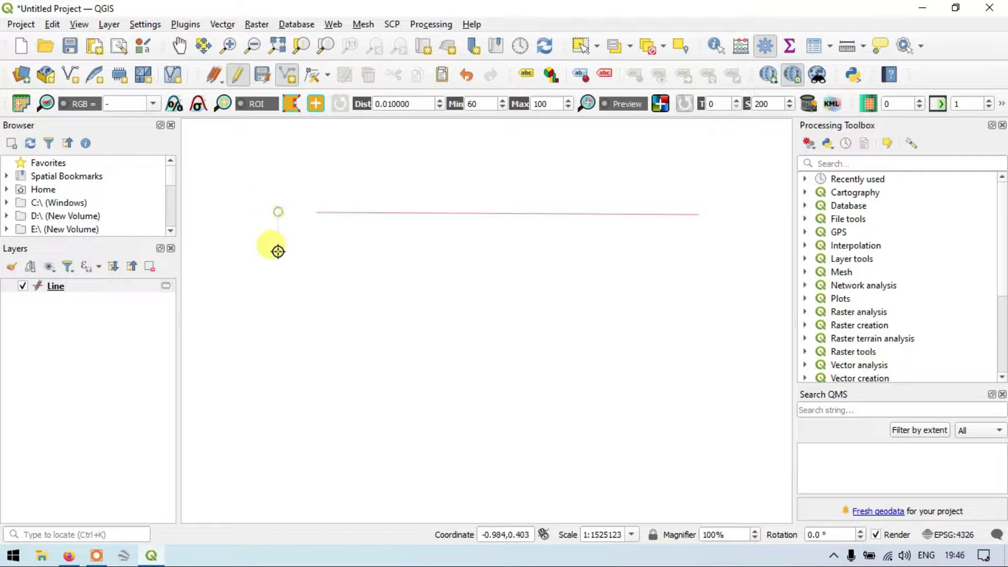
{"action": "right_click", "coordinate": [278, 474]}
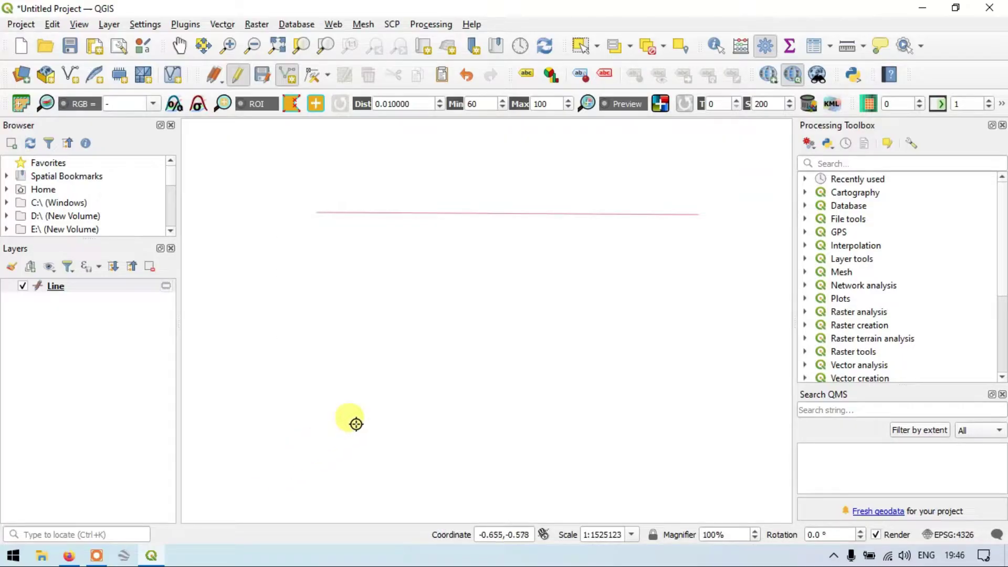
{"action": "left_click", "coordinate": [262, 209]}
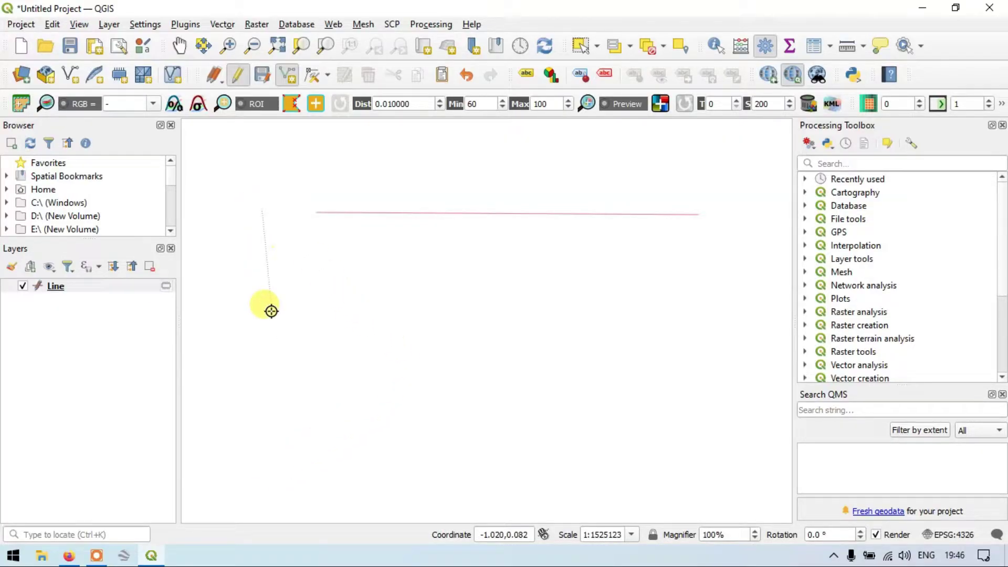
{"action": "left_click", "coordinate": [262, 474]}
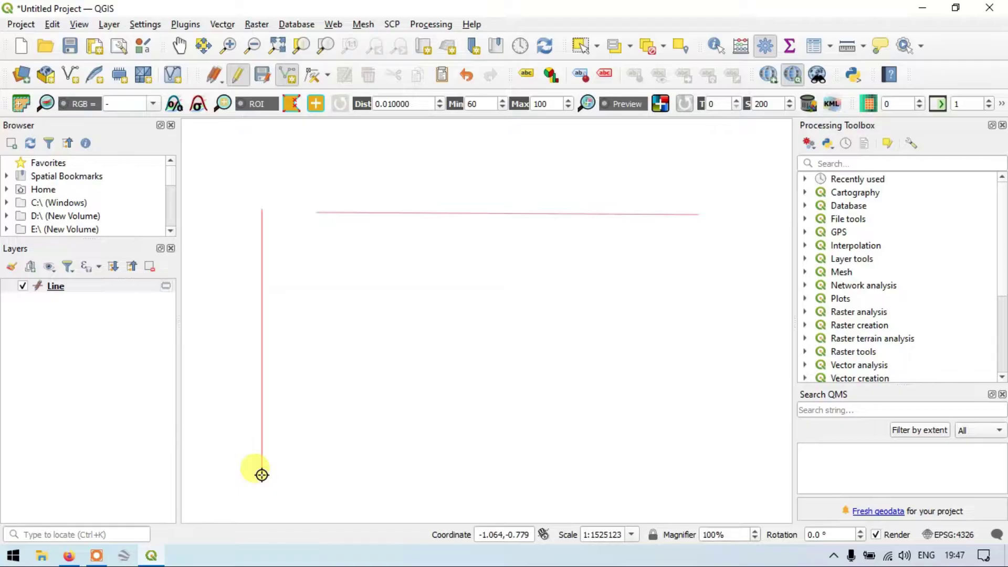
{"action": "right_click", "coordinate": [262, 476]}
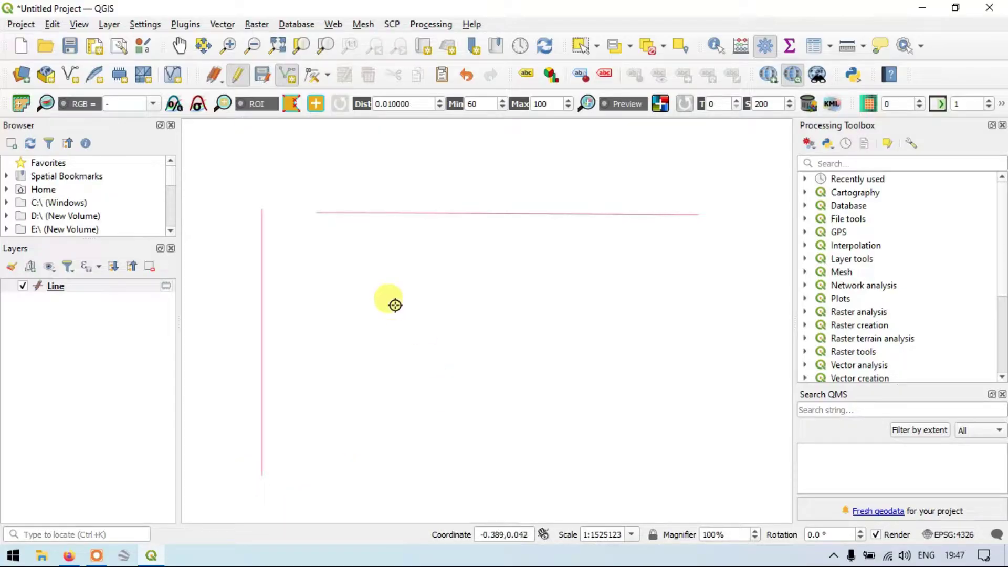
- Draw a long diagonal line from below the top line to the lower right
{"action": "left_click", "coordinate": [303, 228]}
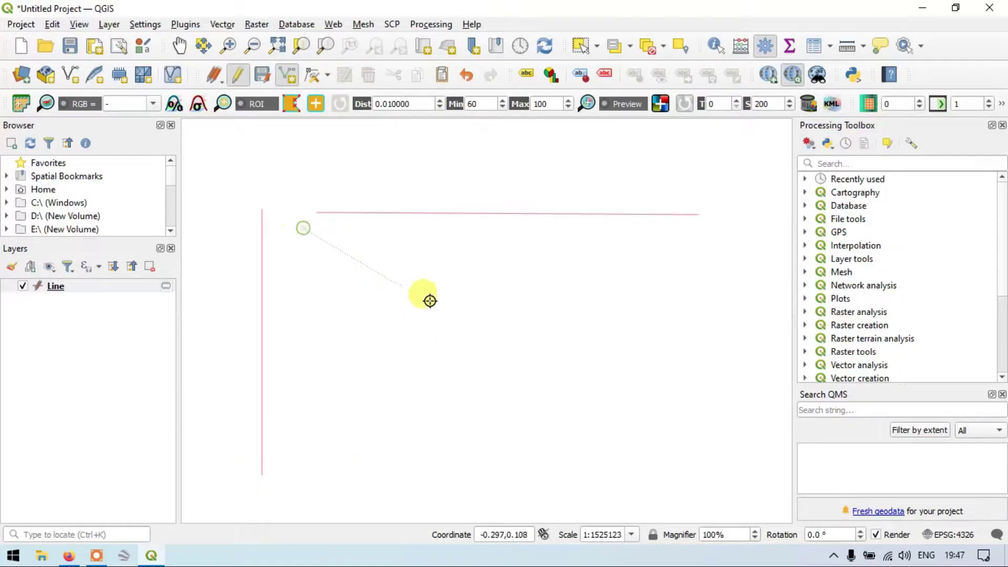
{"action": "left_click", "coordinate": [735, 430]}
{"action": "right_click", "coordinate": [734, 431]}
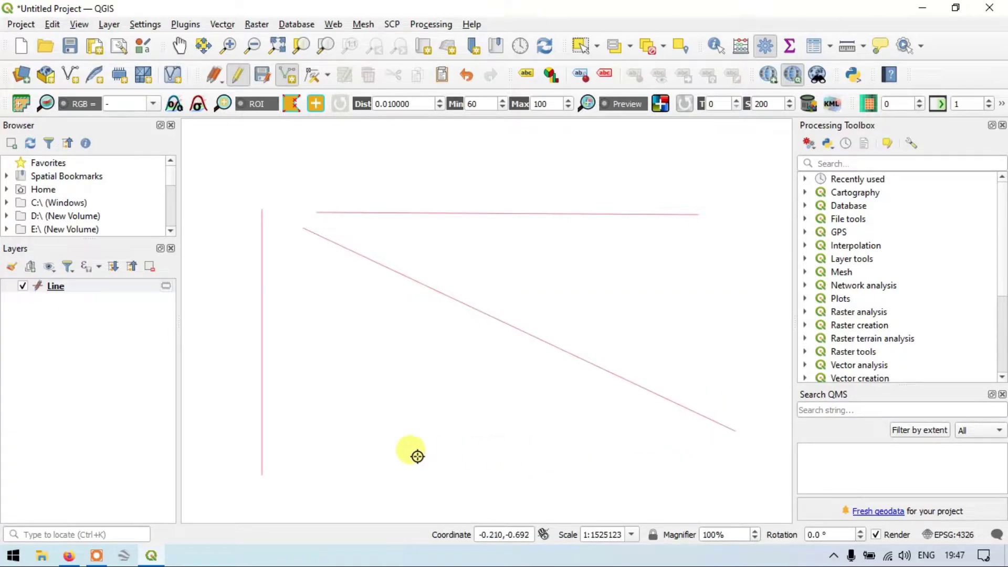
- Digitize a multi-vertex zigzag line along the bottom from left to right
{"action": "left_click", "coordinate": [317, 497]}
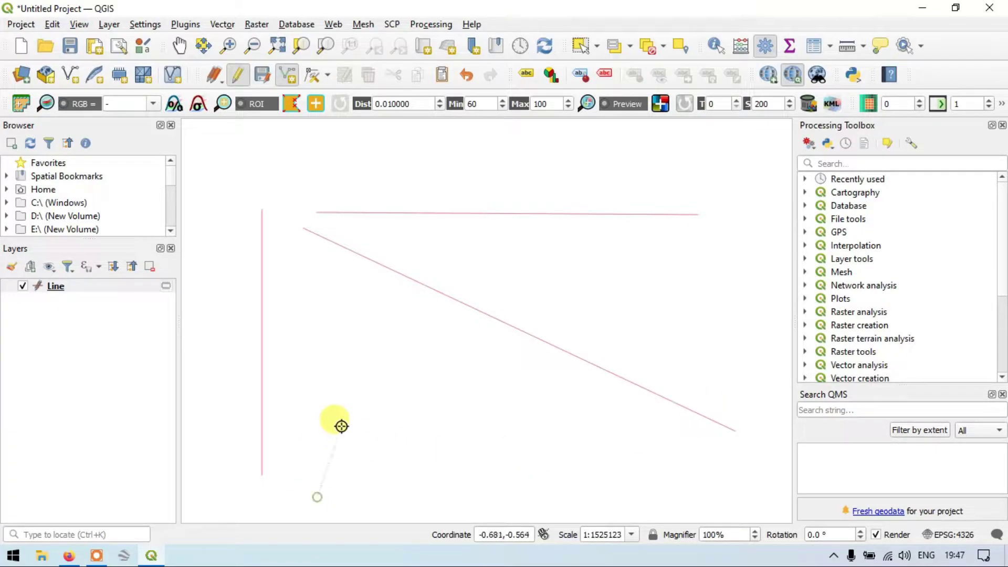
{"action": "left_click", "coordinate": [344, 415]}
{"action": "left_click", "coordinate": [456, 486]}
{"action": "left_click", "coordinate": [517, 395]}
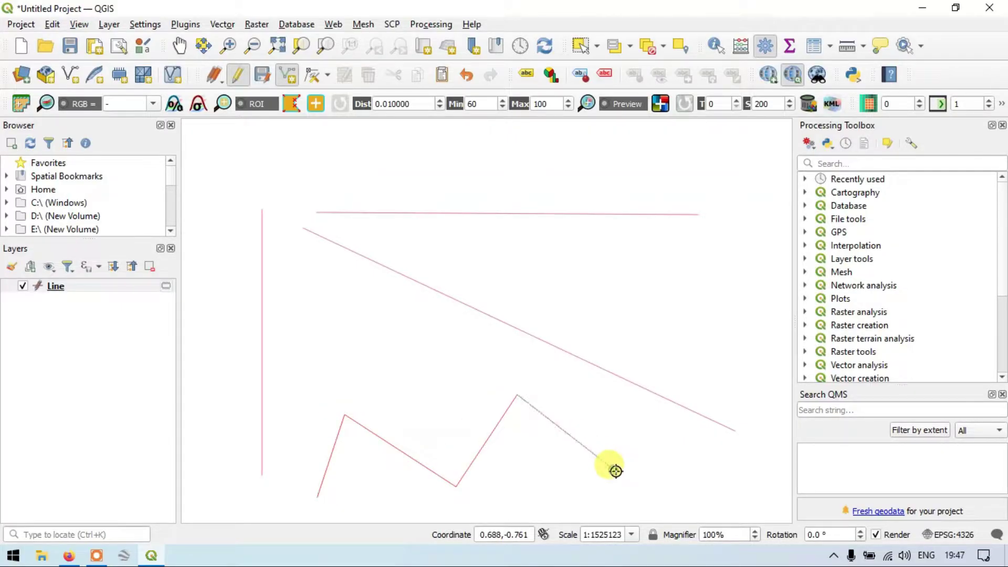
{"action": "left_click", "coordinate": [616, 471]}
{"action": "left_click", "coordinate": [640, 405]}
{"action": "left_click", "coordinate": [690, 466]}
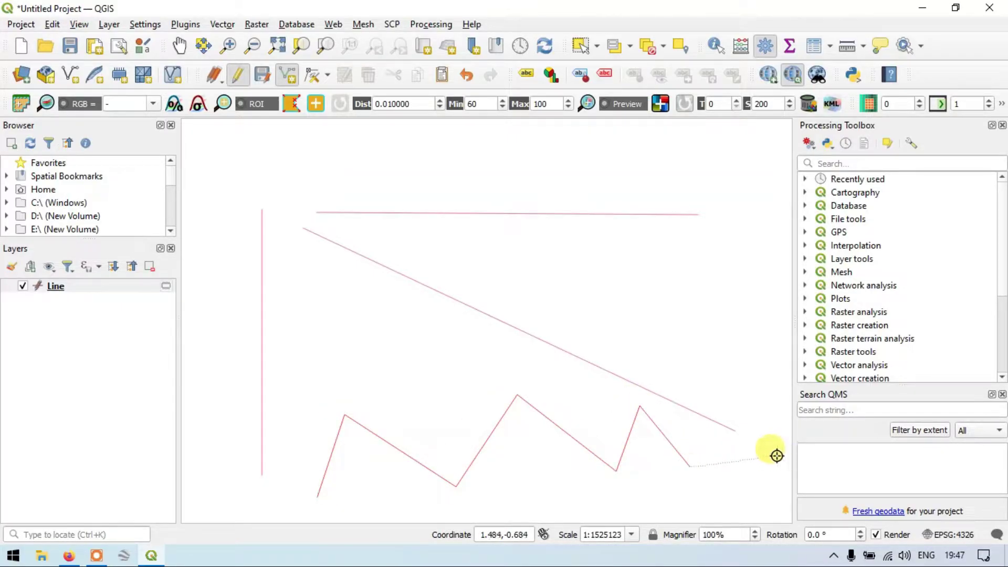
{"action": "left_click", "coordinate": [774, 456]}
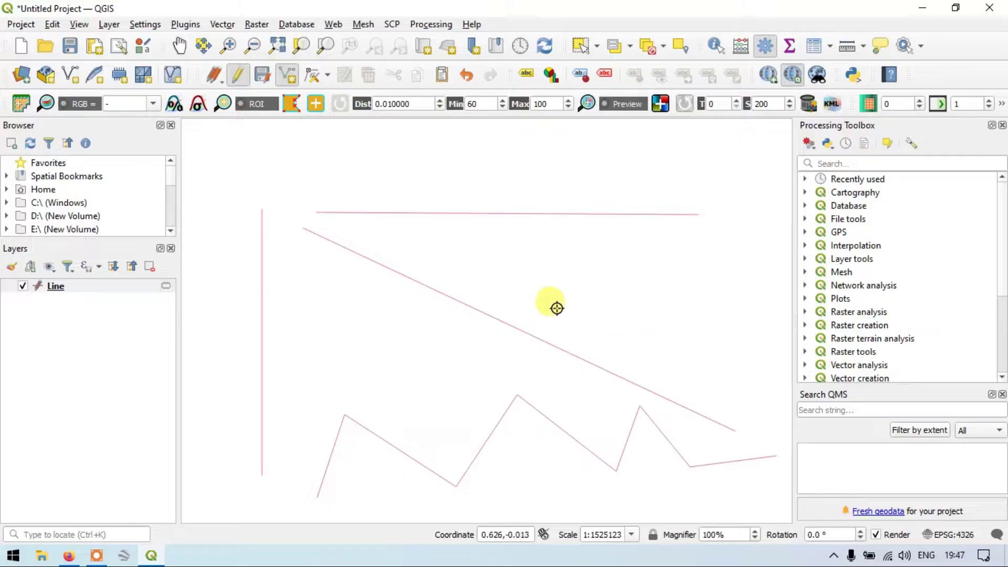
- Digitize a four-vertex self-crossing hourglass line on the right side of the map
{"action": "left_click", "coordinate": [655, 351]}
{"action": "left_click", "coordinate": [738, 243]}
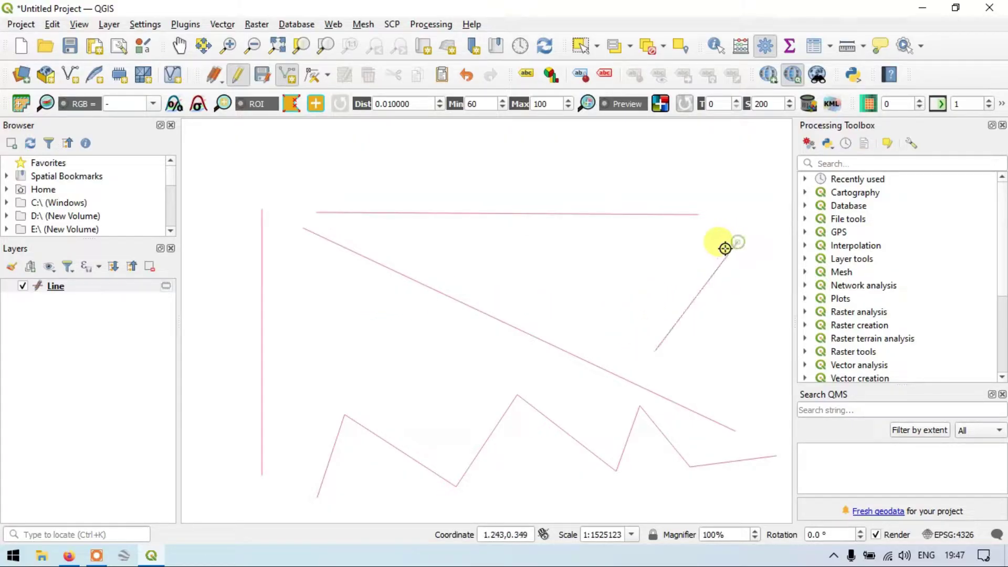
{"action": "left_click", "coordinate": [653, 244]}
{"action": "left_click", "coordinate": [739, 347]}
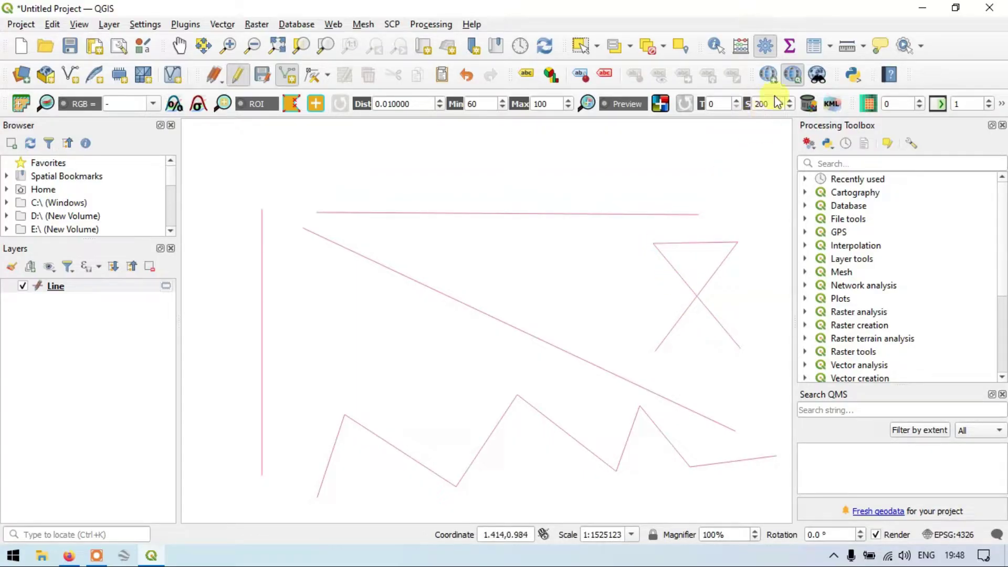
{"action": "left_click", "coordinate": [814, 49]}
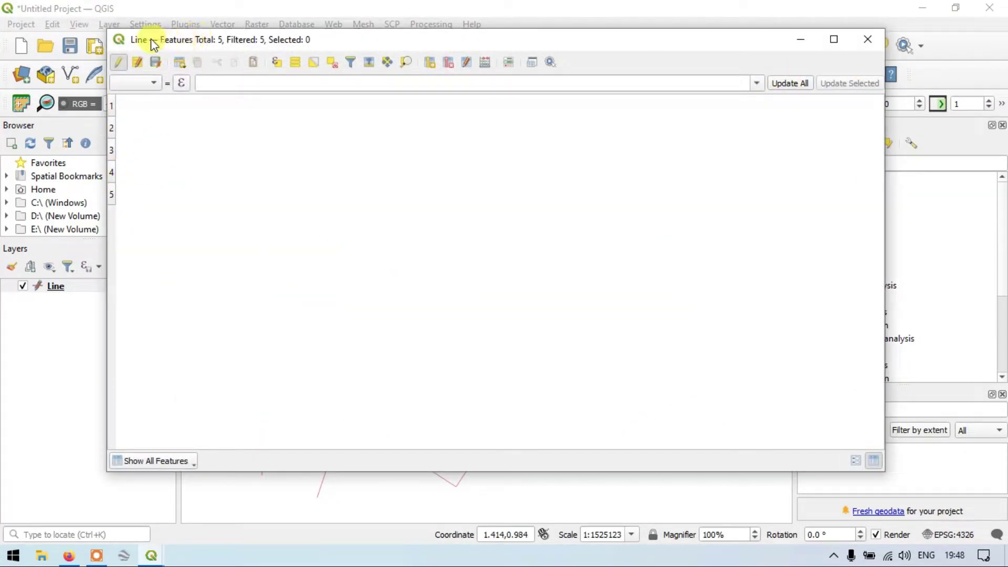
{"action": "left_click", "coordinate": [866, 36]}
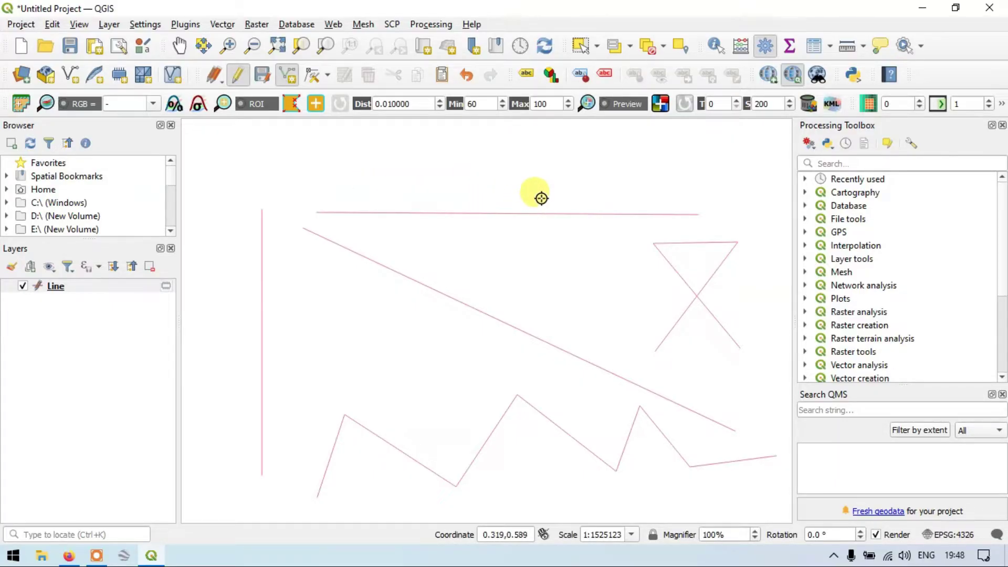
- Cancel a stray line and activate Split Features from Edit > Edit Geometry
{"action": "left_click", "coordinate": [317, 149]}
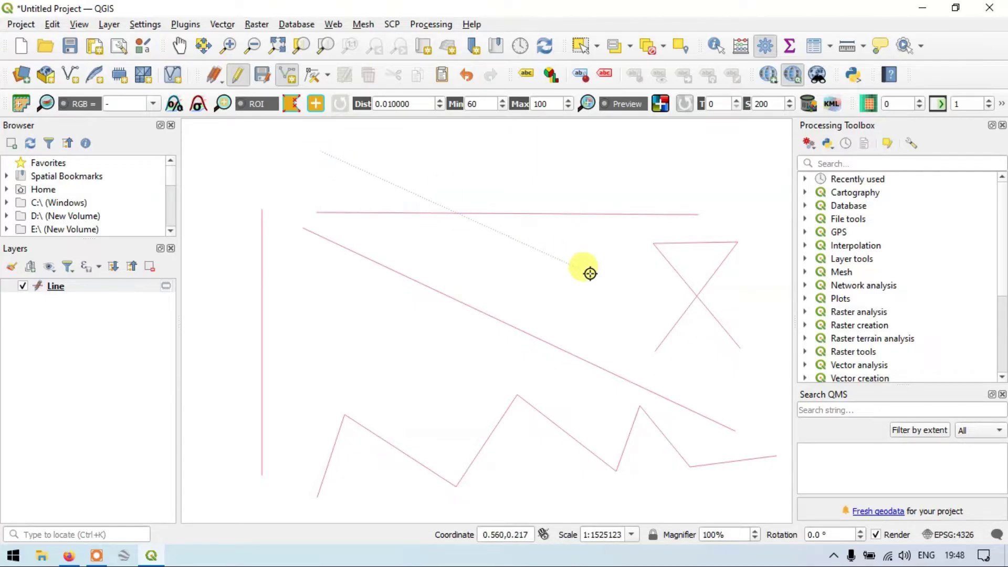
{"action": "right_click", "coordinate": [452, 174]}
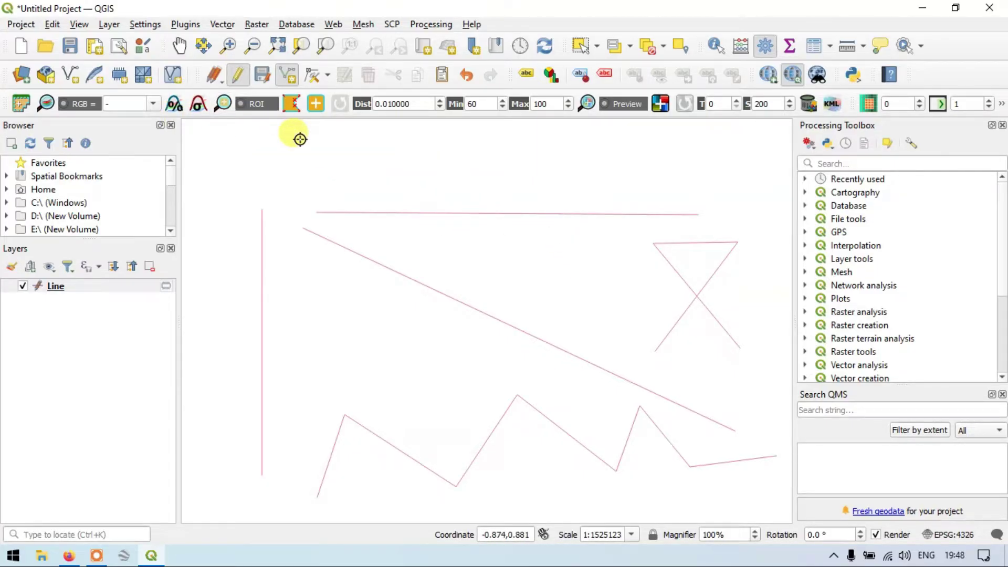
{"action": "left_click", "coordinate": [53, 24]}
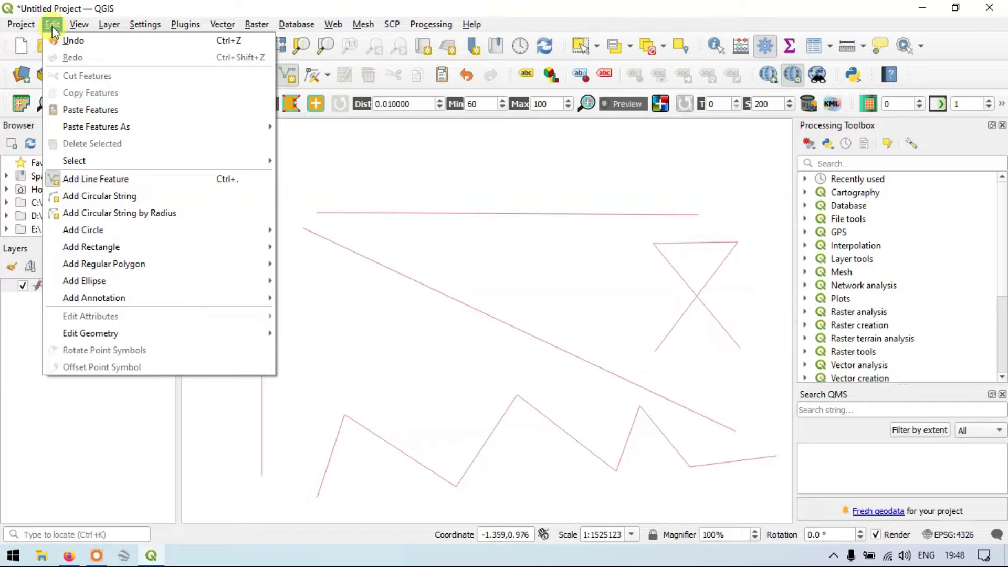
{"action": "mouse_move", "coordinate": [243, 327]}
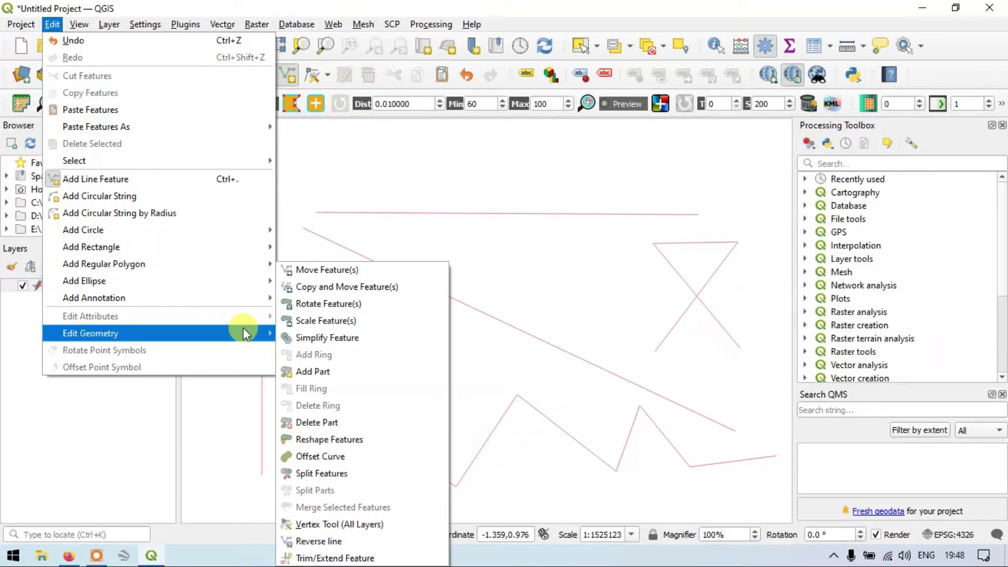
{"action": "left_click", "coordinate": [340, 474]}
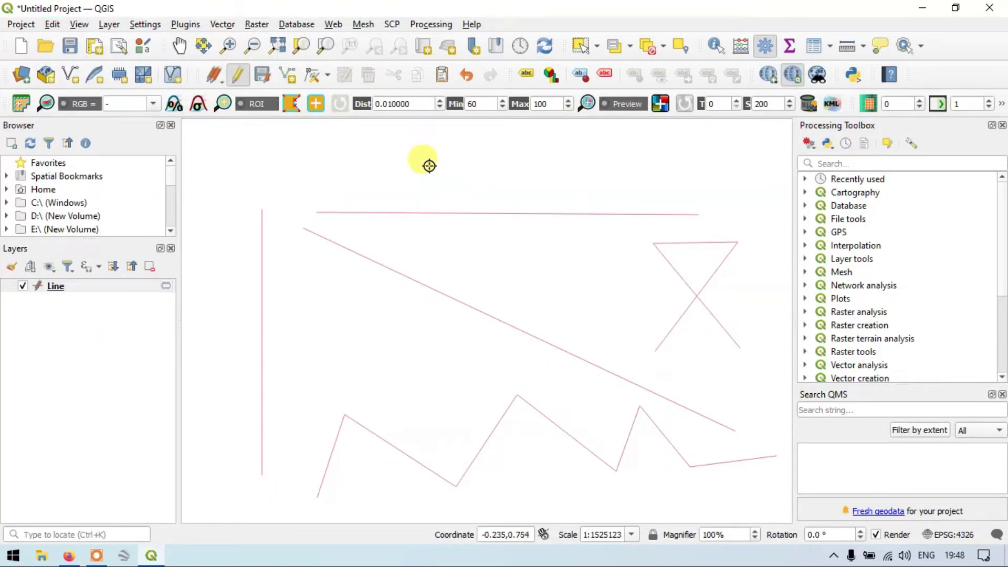
- Draw a vertical cut across the top line and attempt another near its right end
{"action": "left_click", "coordinate": [446, 166]}
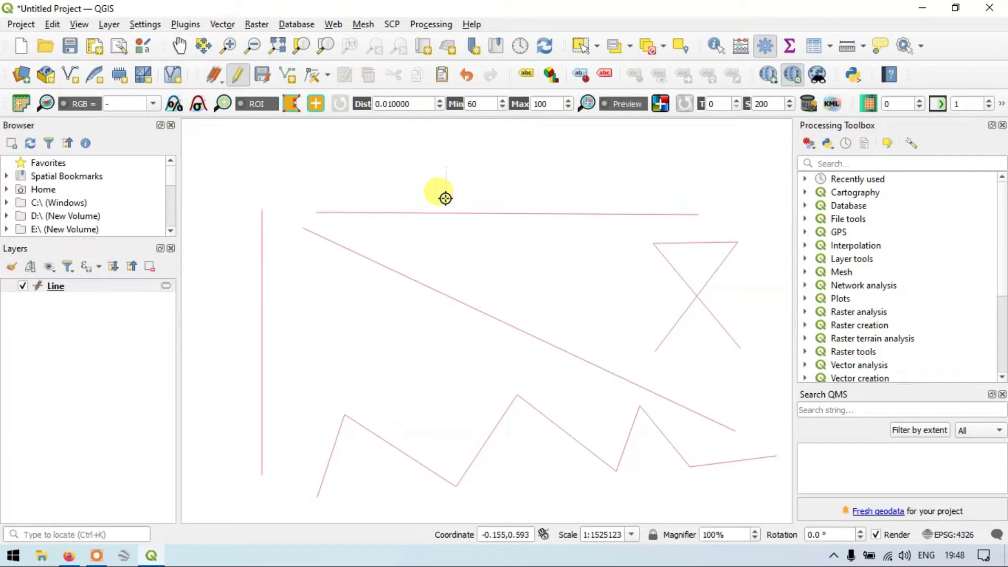
{"action": "left_click", "coordinate": [448, 255]}
{"action": "right_click", "coordinate": [448, 254]}
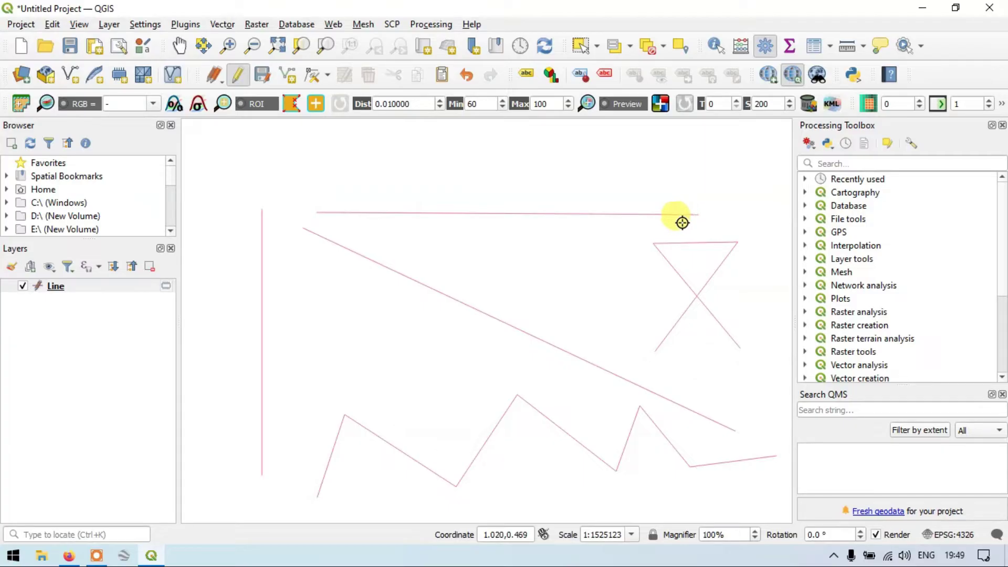
{"action": "right_click", "coordinate": [709, 227]}
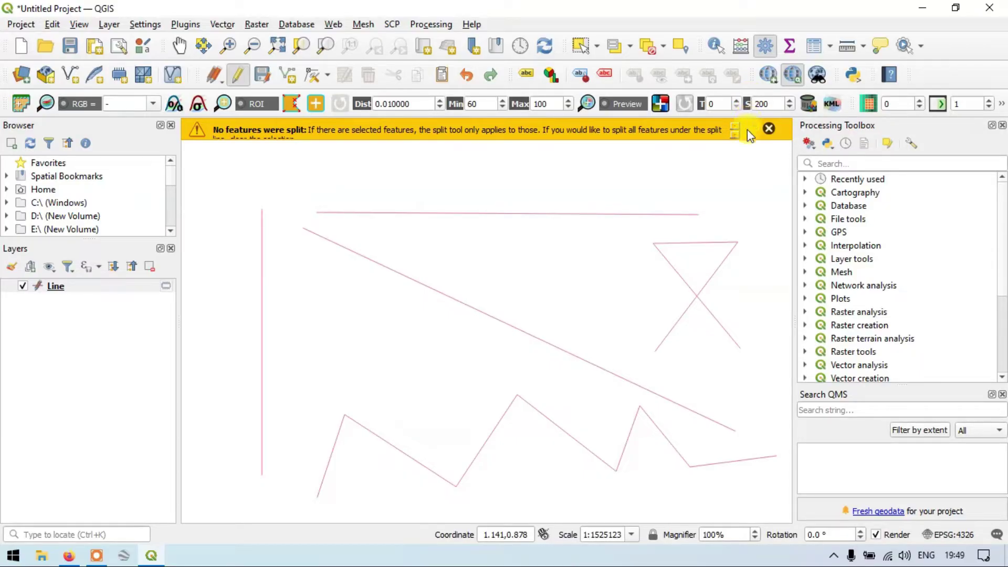
{"action": "left_click", "coordinate": [815, 48]}
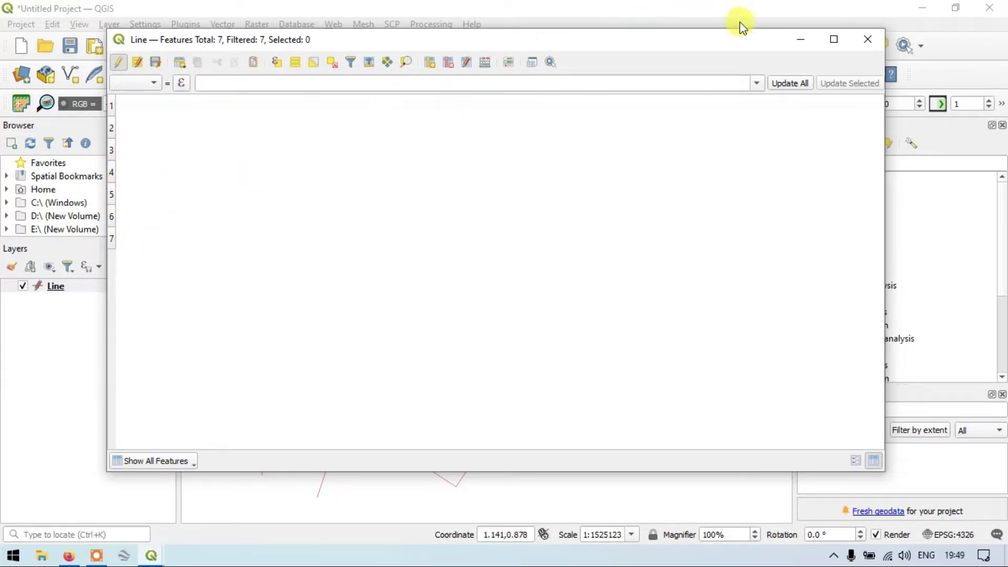
{"action": "left_click", "coordinate": [867, 41]}
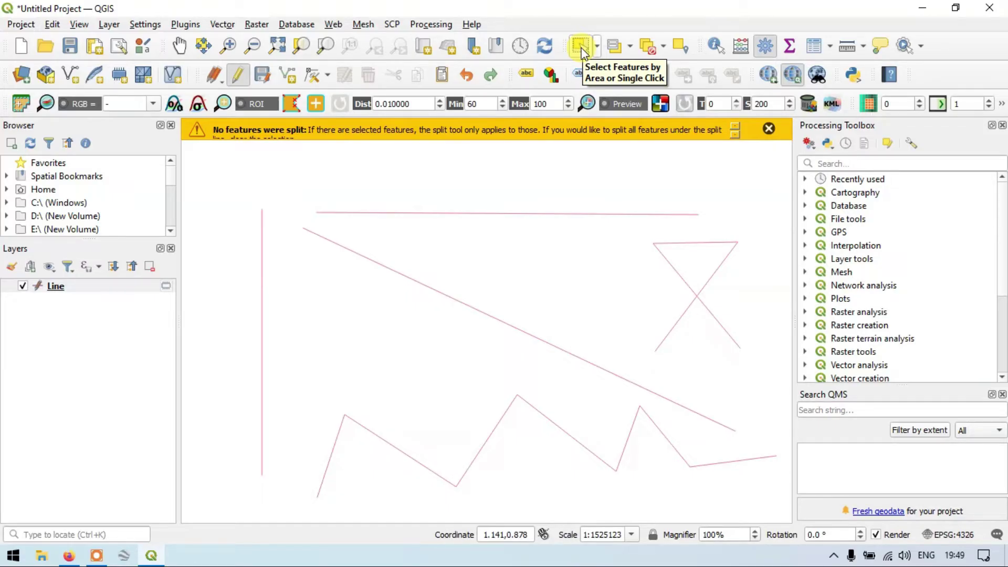
- Close the split warning, area-select the top line's right, middle, left pieces, then all three
{"action": "left_click", "coordinate": [581, 51]}
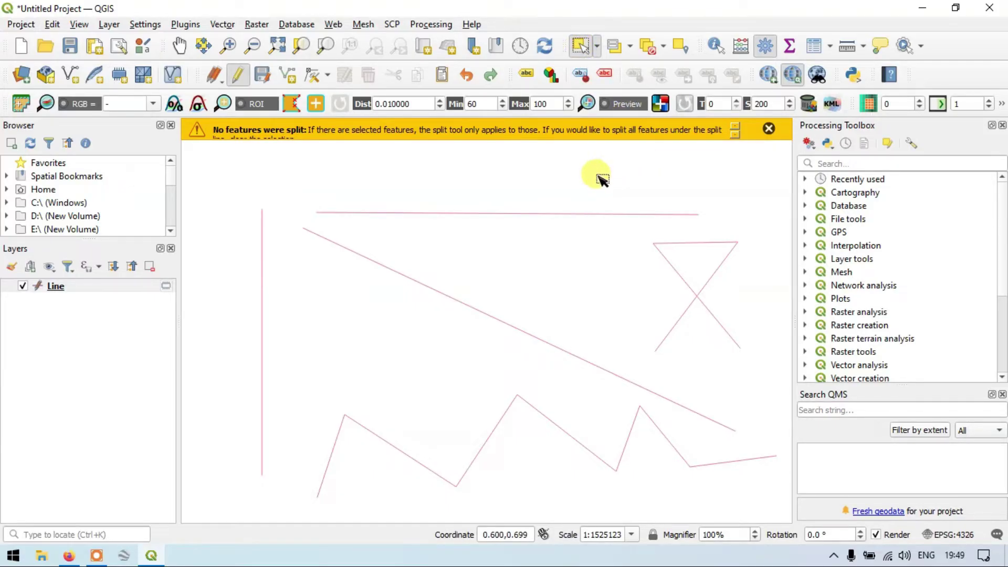
{"action": "left_click", "coordinate": [769, 130]}
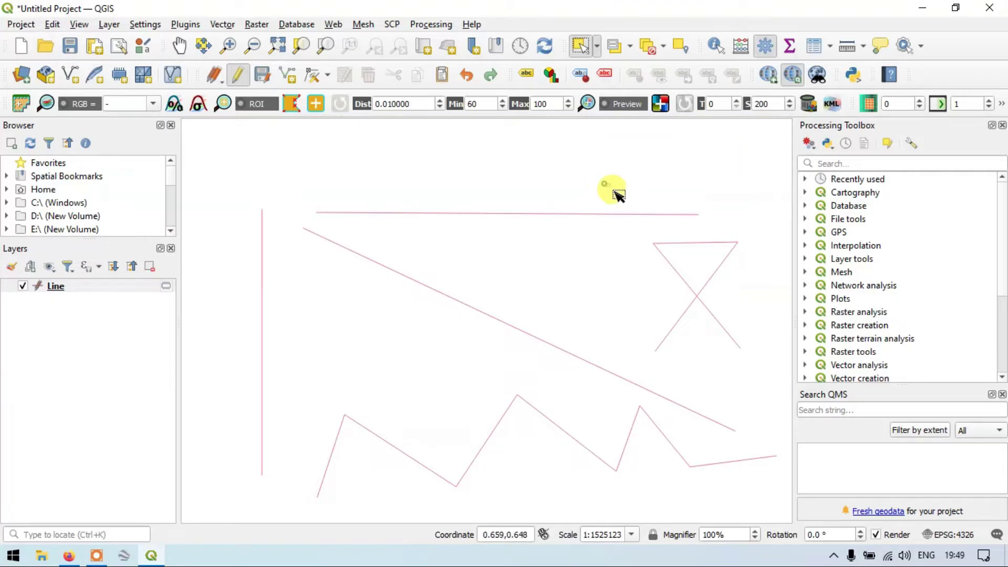
{"action": "left_click_drag", "start_coordinate": [604, 184], "coordinate": [663, 236]}
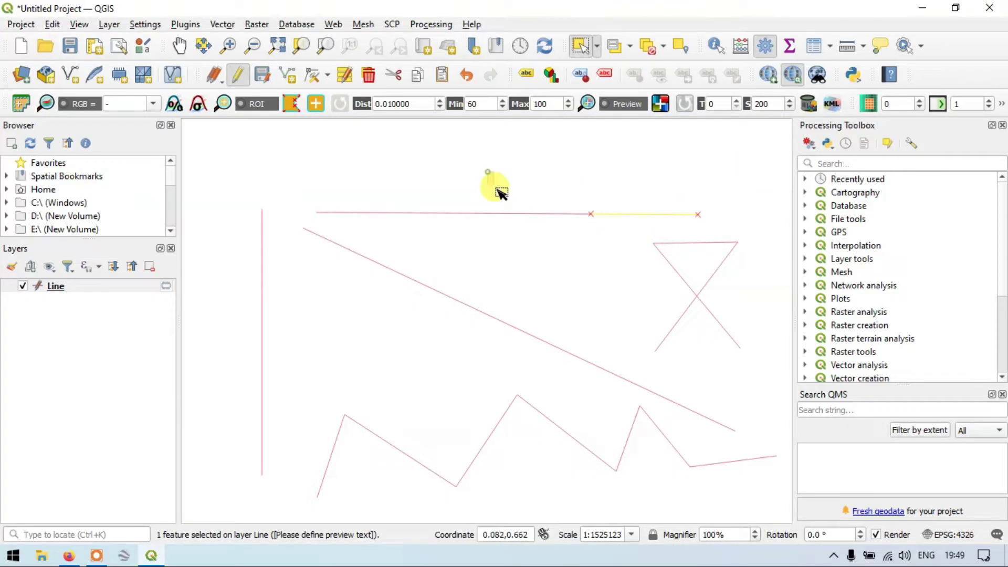
{"action": "left_click_drag", "start_coordinate": [487, 176], "coordinate": [561, 252]}
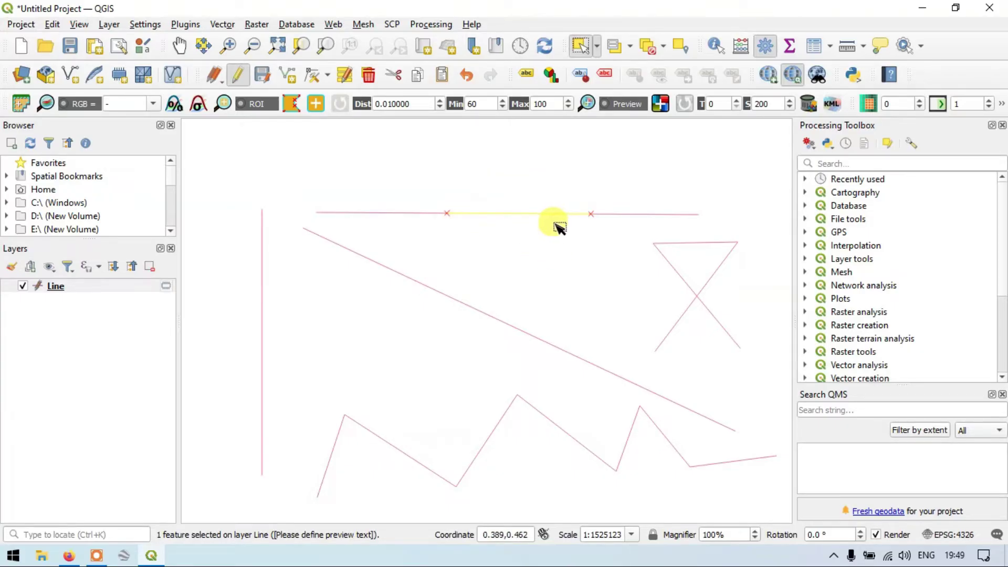
{"action": "left_click_drag", "start_coordinate": [361, 159], "coordinate": [388, 231]}
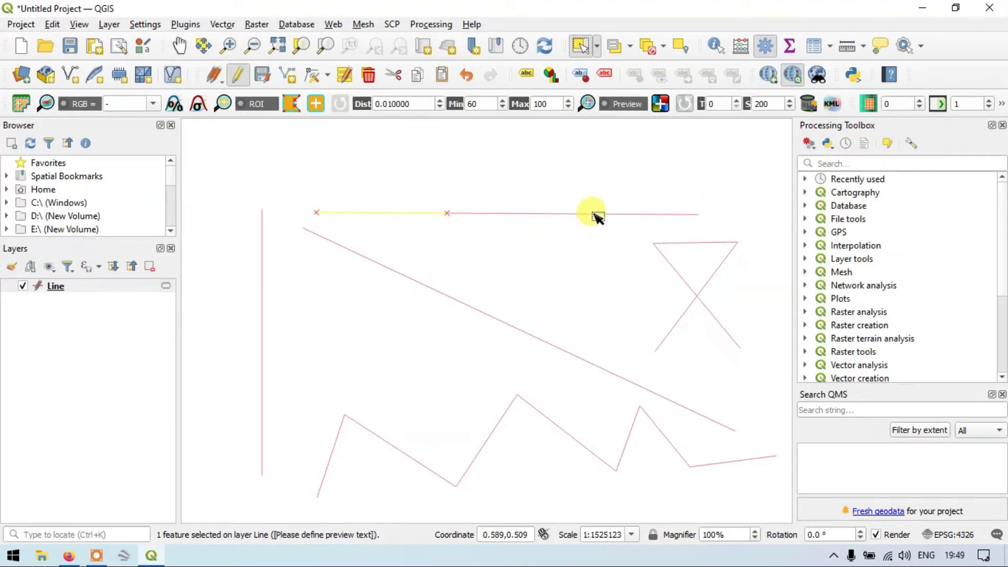
{"action": "left_click_drag", "start_coordinate": [336, 156], "coordinate": [720, 243]}
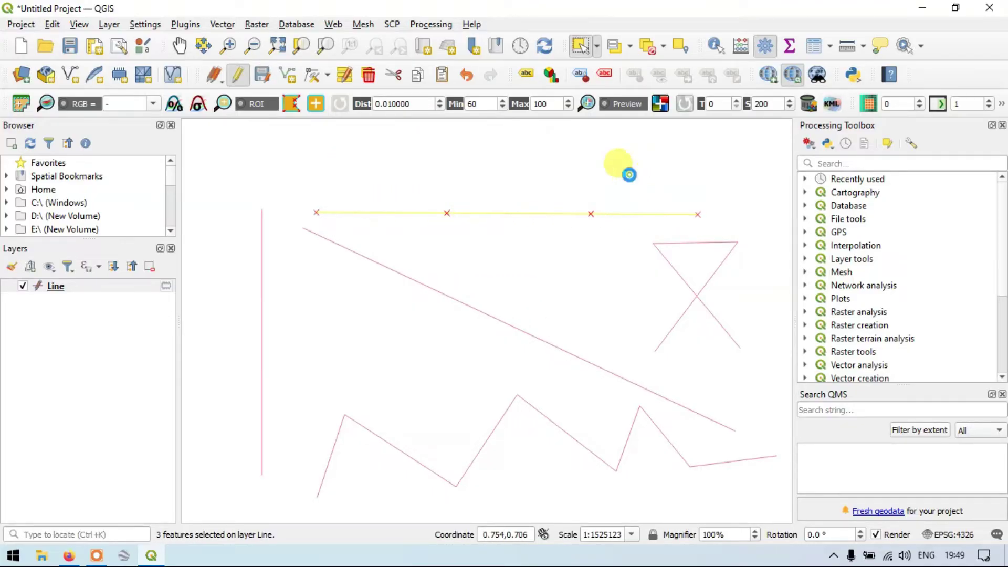
{"action": "left_click", "coordinate": [630, 173]}
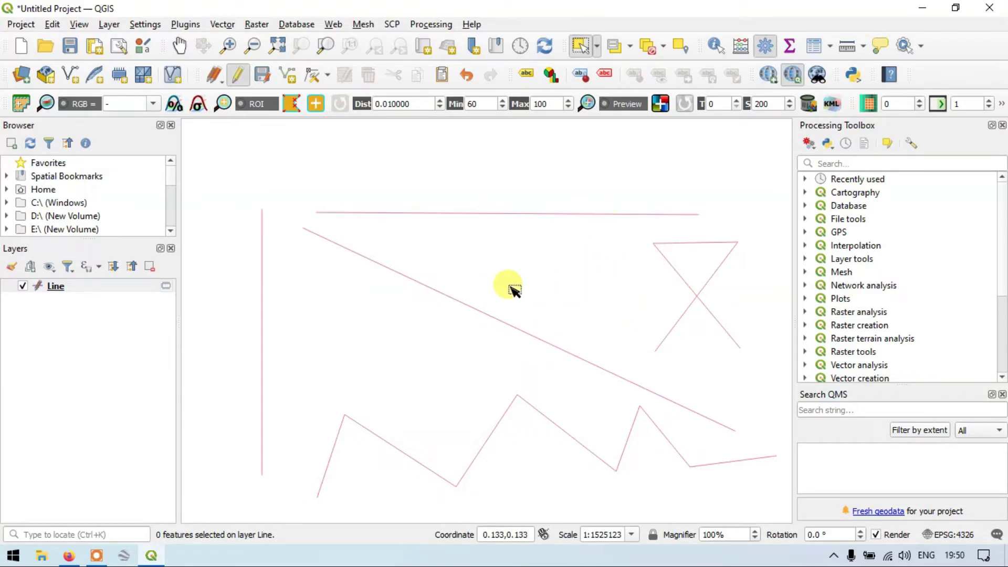
- Review the attribute table, then drag-select all three top-line pieces together
{"action": "left_click", "coordinate": [813, 48]}
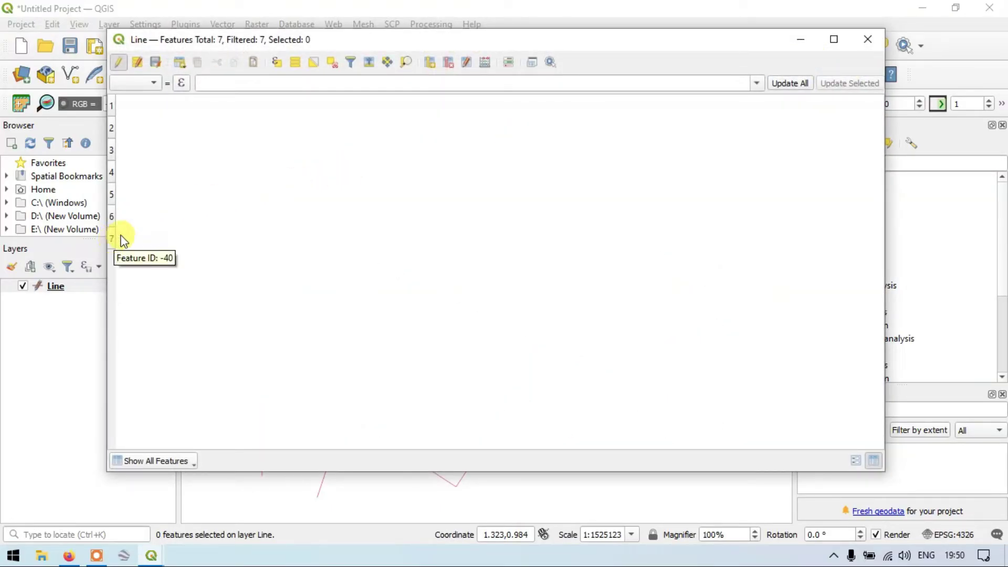
{"action": "left_click", "coordinate": [867, 40]}
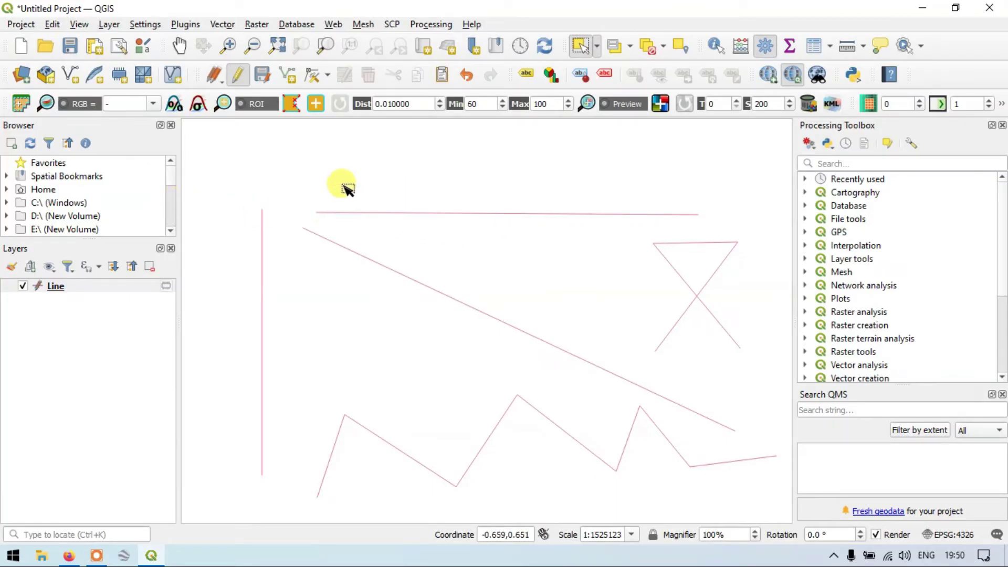
{"action": "left_click_drag", "start_coordinate": [350, 185], "coordinate": [682, 224]}
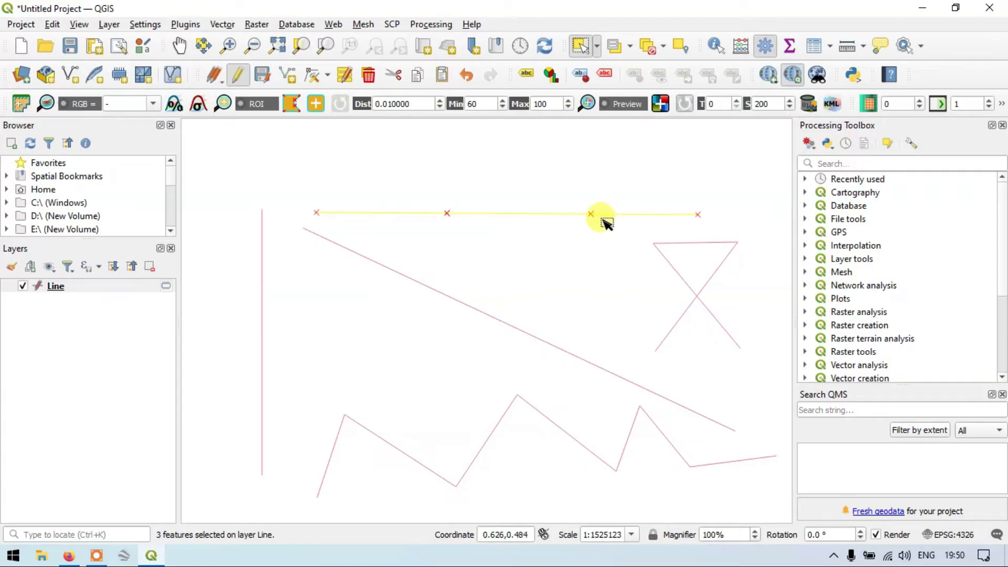
{"action": "left_click", "coordinate": [528, 242]}
{"action": "left_click_drag", "start_coordinate": [346, 173], "coordinate": [683, 226]}
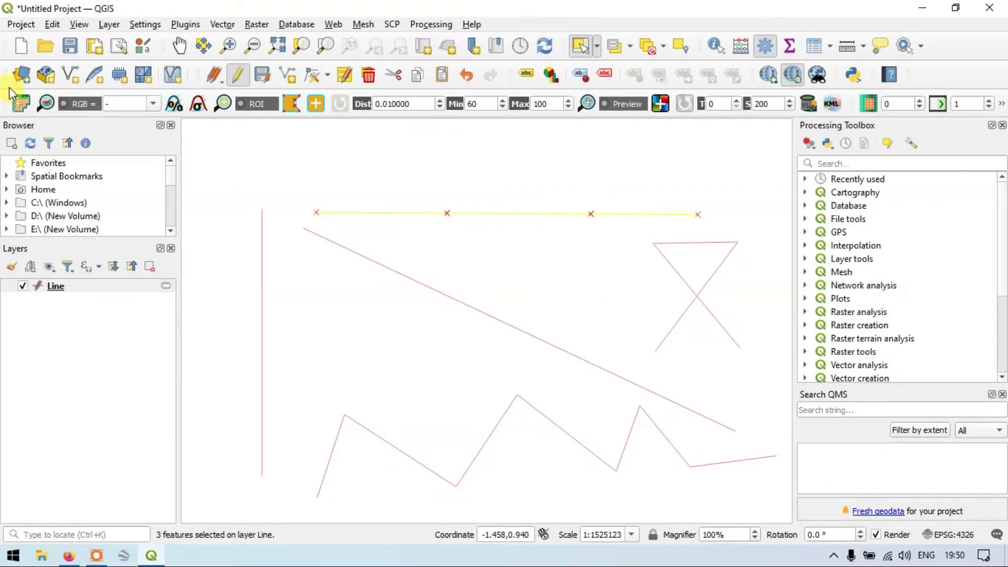
- Merge the three selected top-line pieces into one feature with Merge Selected Features
{"action": "left_click", "coordinate": [53, 24]}
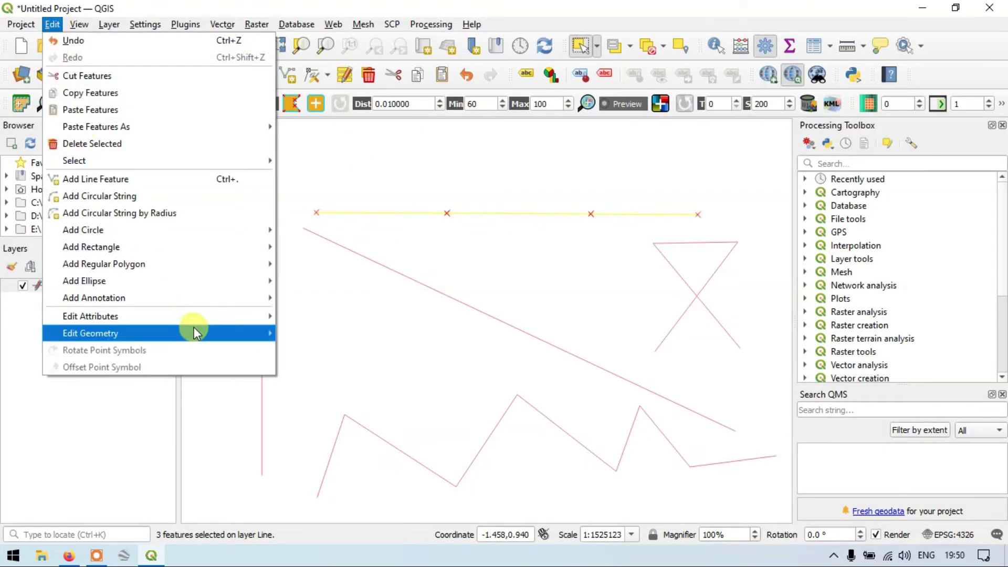
{"action": "mouse_move", "coordinate": [260, 336]}
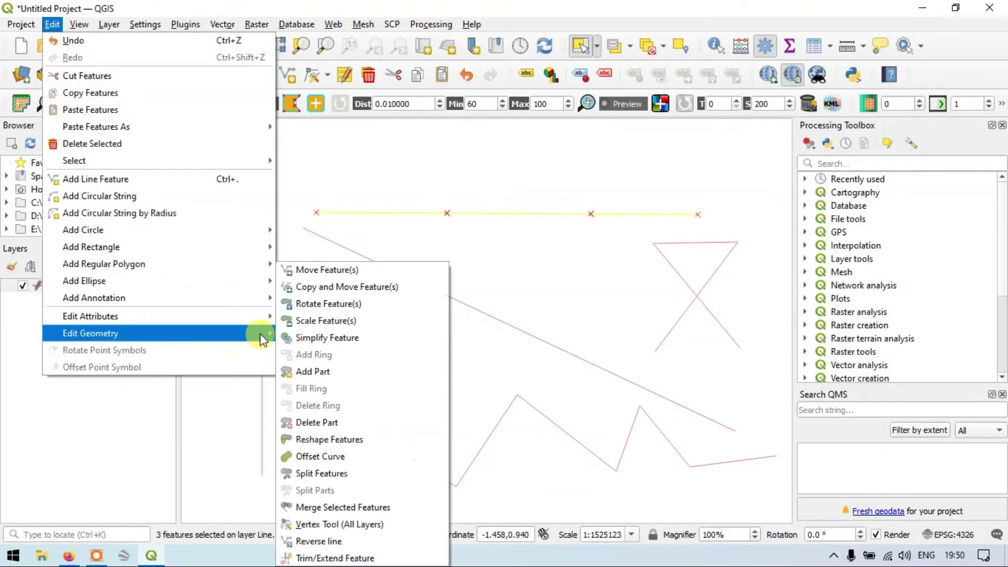
{"action": "left_click", "coordinate": [379, 508]}
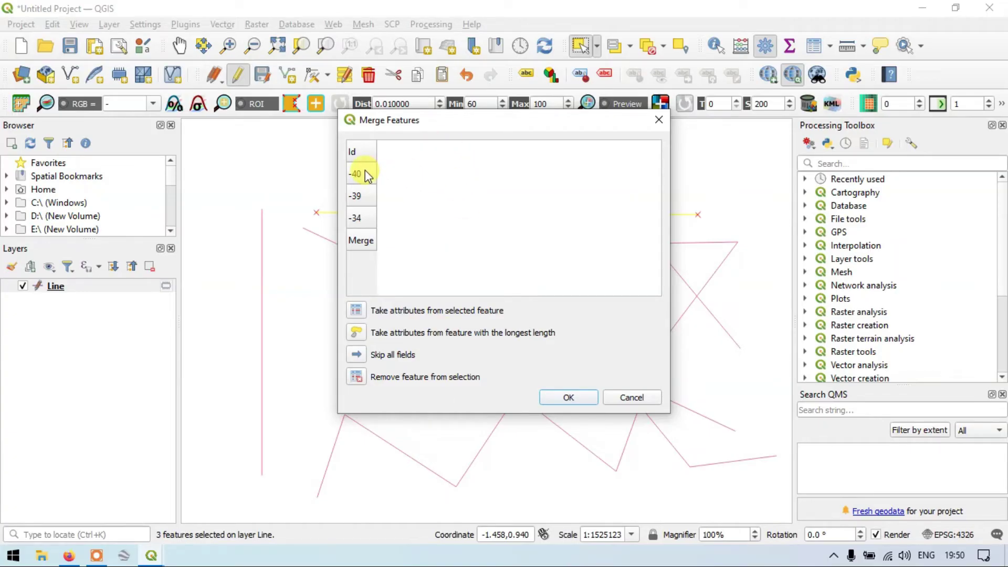
{"action": "left_click", "coordinate": [556, 403]}
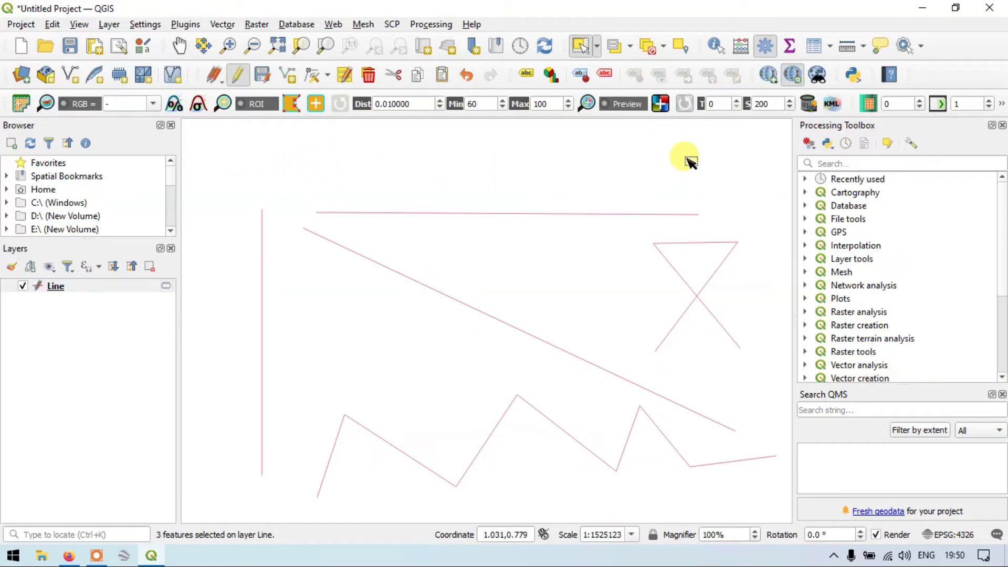
- Select the merged top line and open the Line layer's attribute table showing five features
{"action": "left_click_drag", "start_coordinate": [371, 178], "coordinate": [628, 230]}
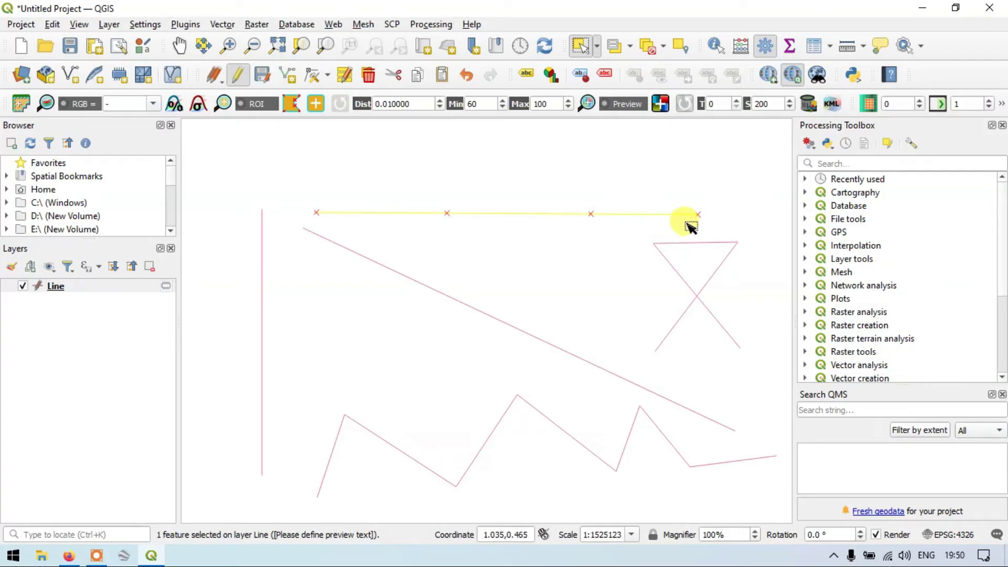
{"action": "left_click", "coordinate": [815, 48]}
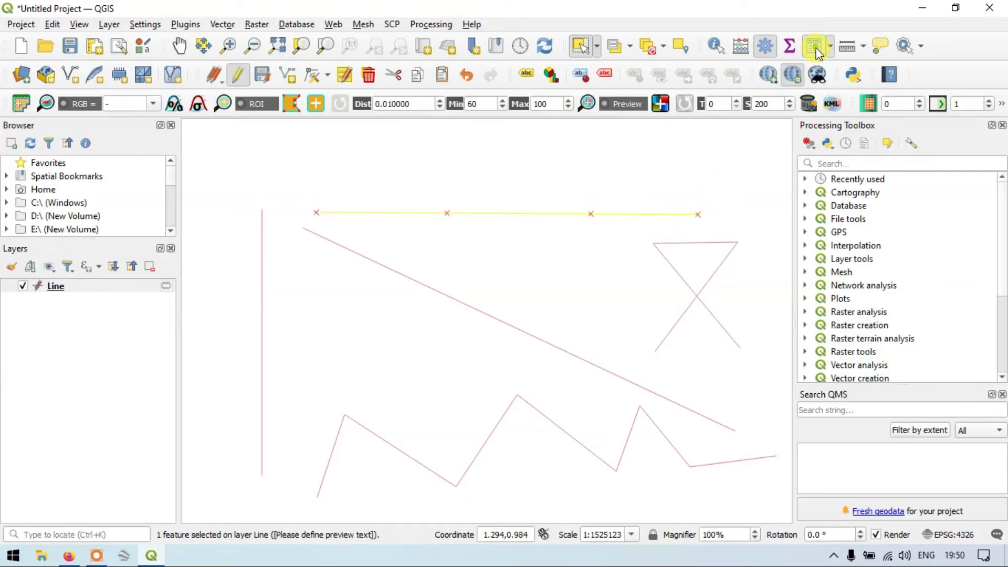